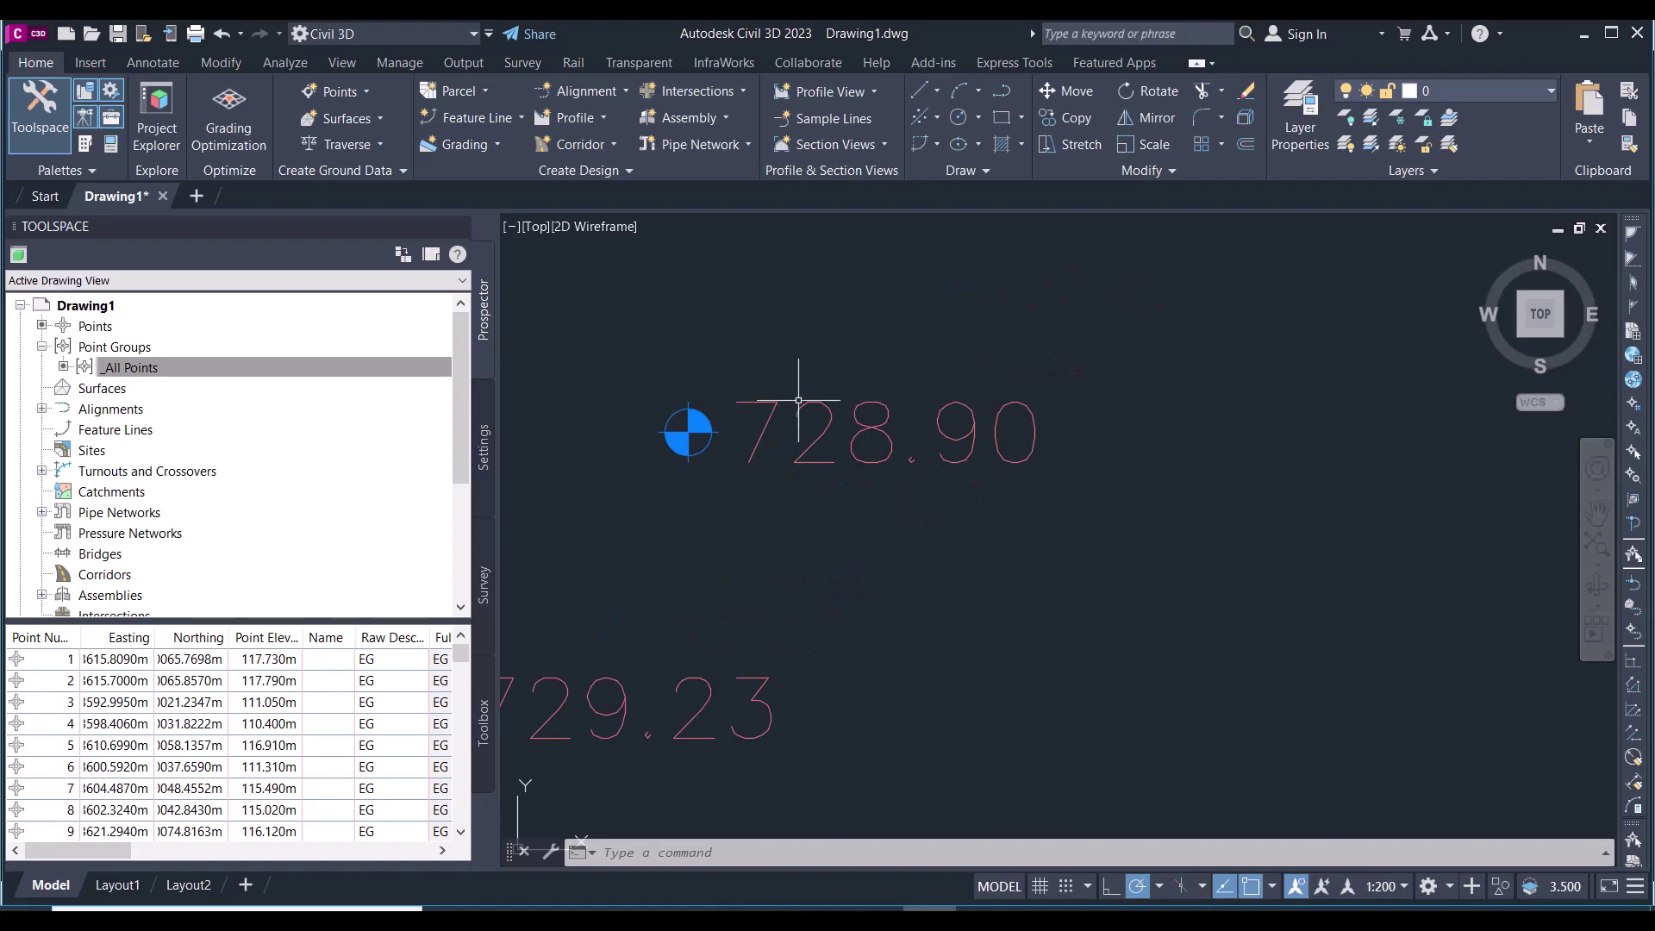
# Set the point label style of the _All Points point group to Northing and Easting
pyautogui.click(143, 370)
pyautogui.rightClick(141, 368)
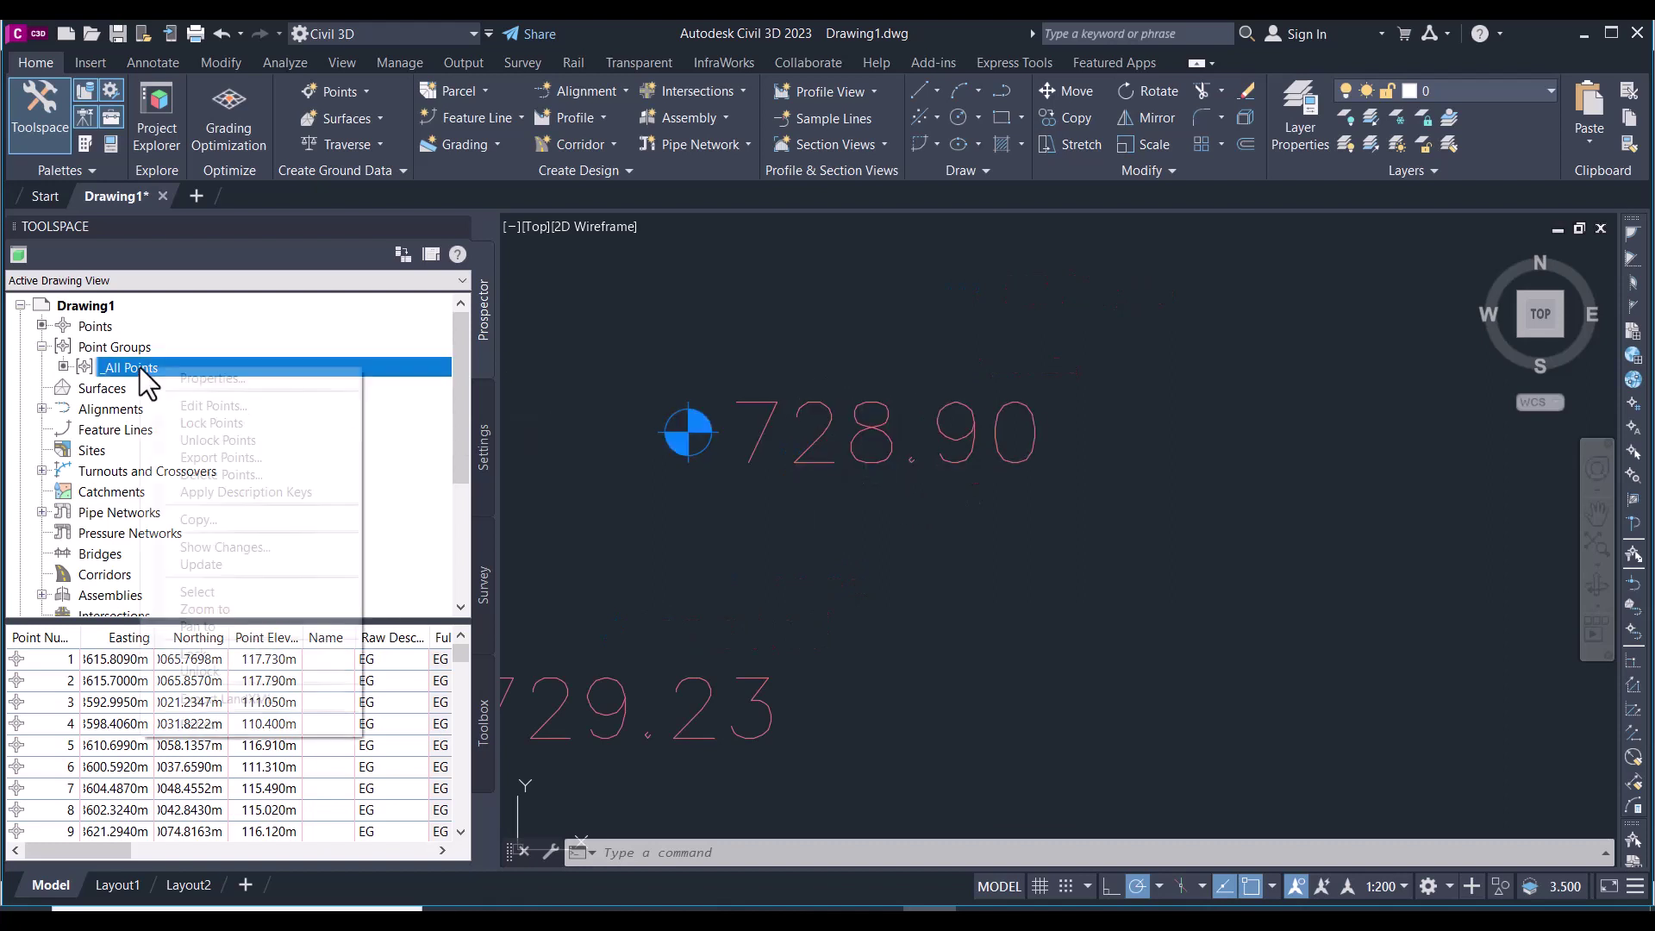
pyautogui.click(193, 379)
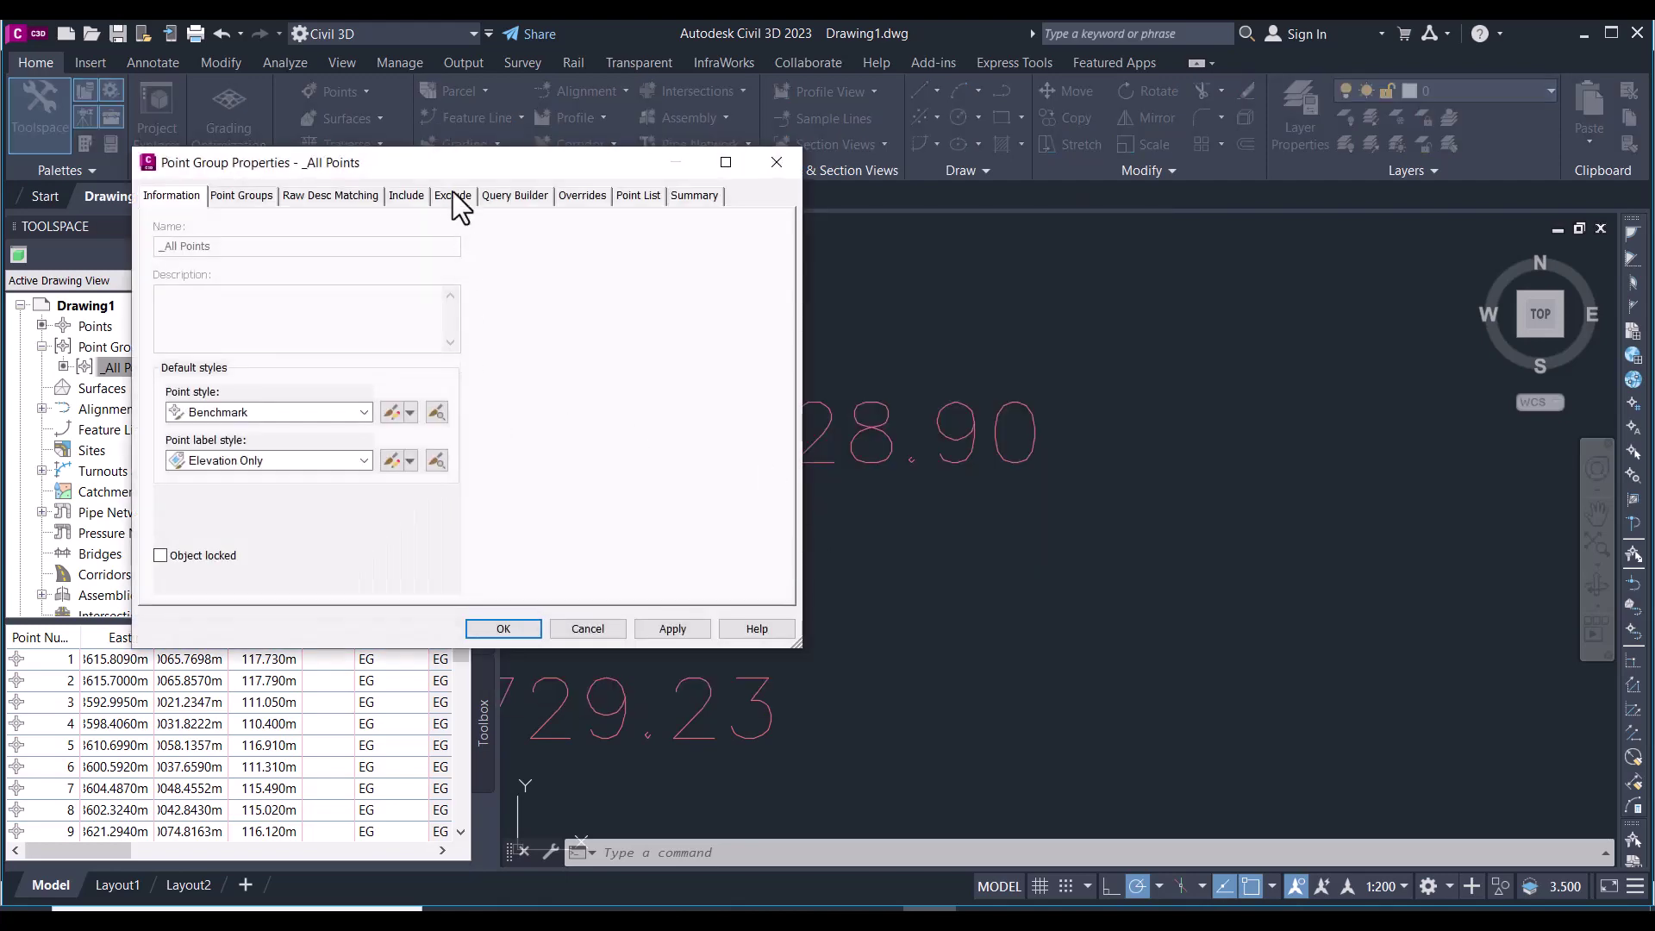
pyautogui.moveTo(456, 173); pyautogui.dragTo(551, 172)
pyautogui.click(470, 461)
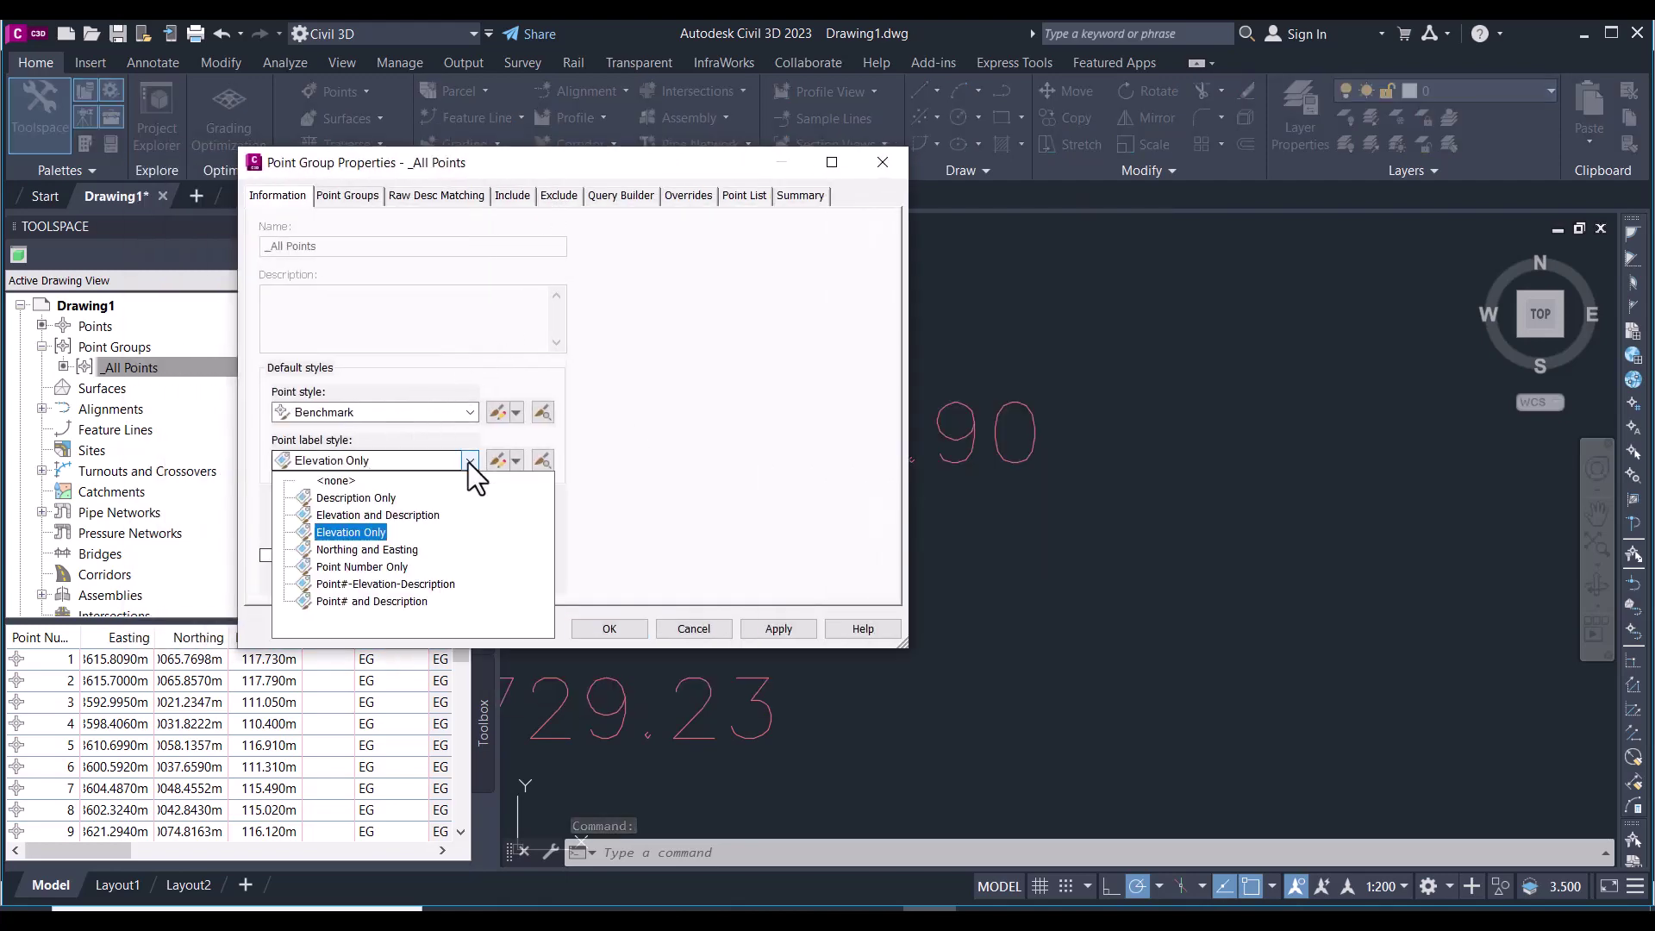
pyautogui.click(367, 549)
pyautogui.click(624, 632)
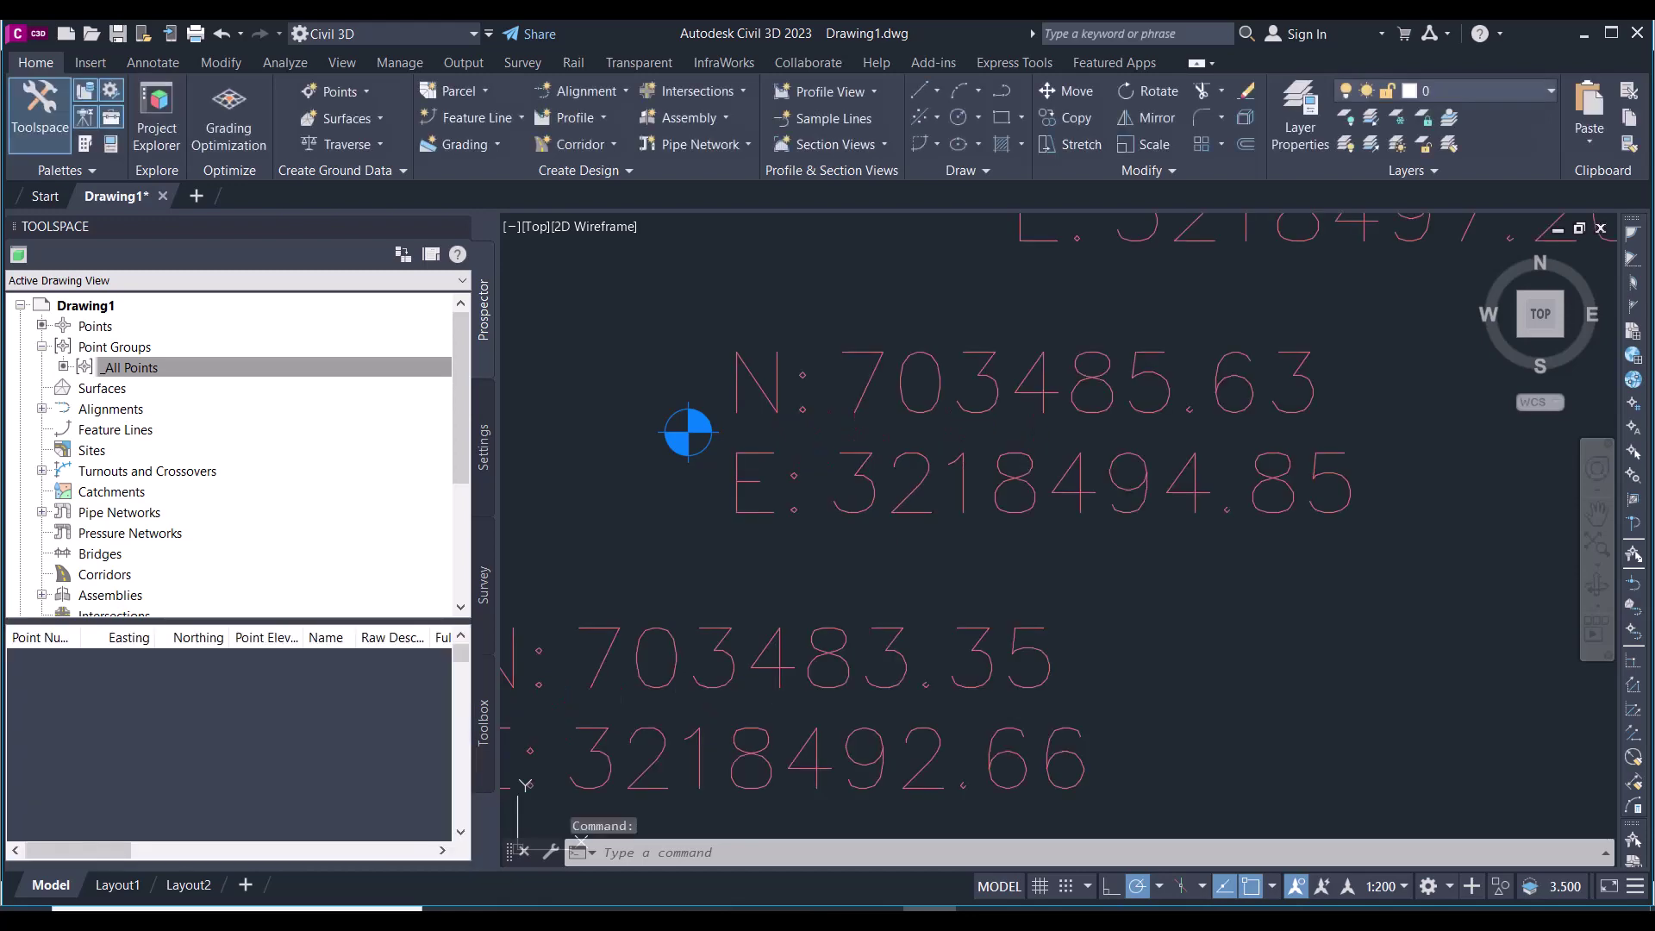
pyautogui.press('Escape')
pyautogui.scroll(-2, 800, 487)
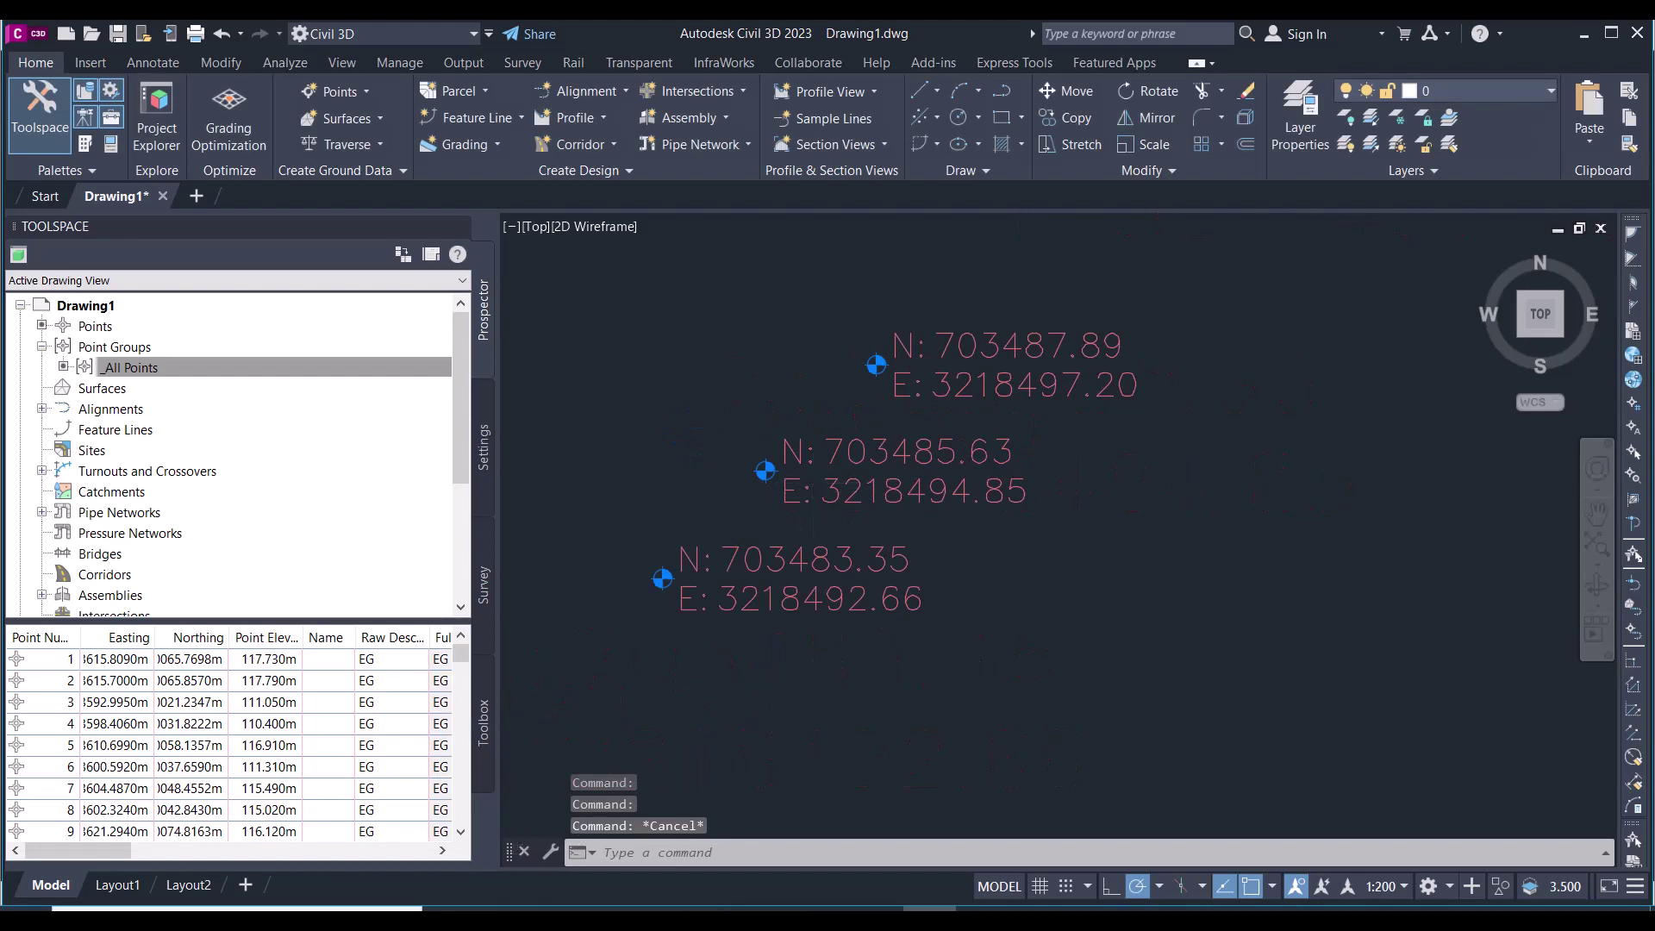
pyautogui.scroll(4, 817, 476)
pyautogui.scroll(-4, 972, 497)
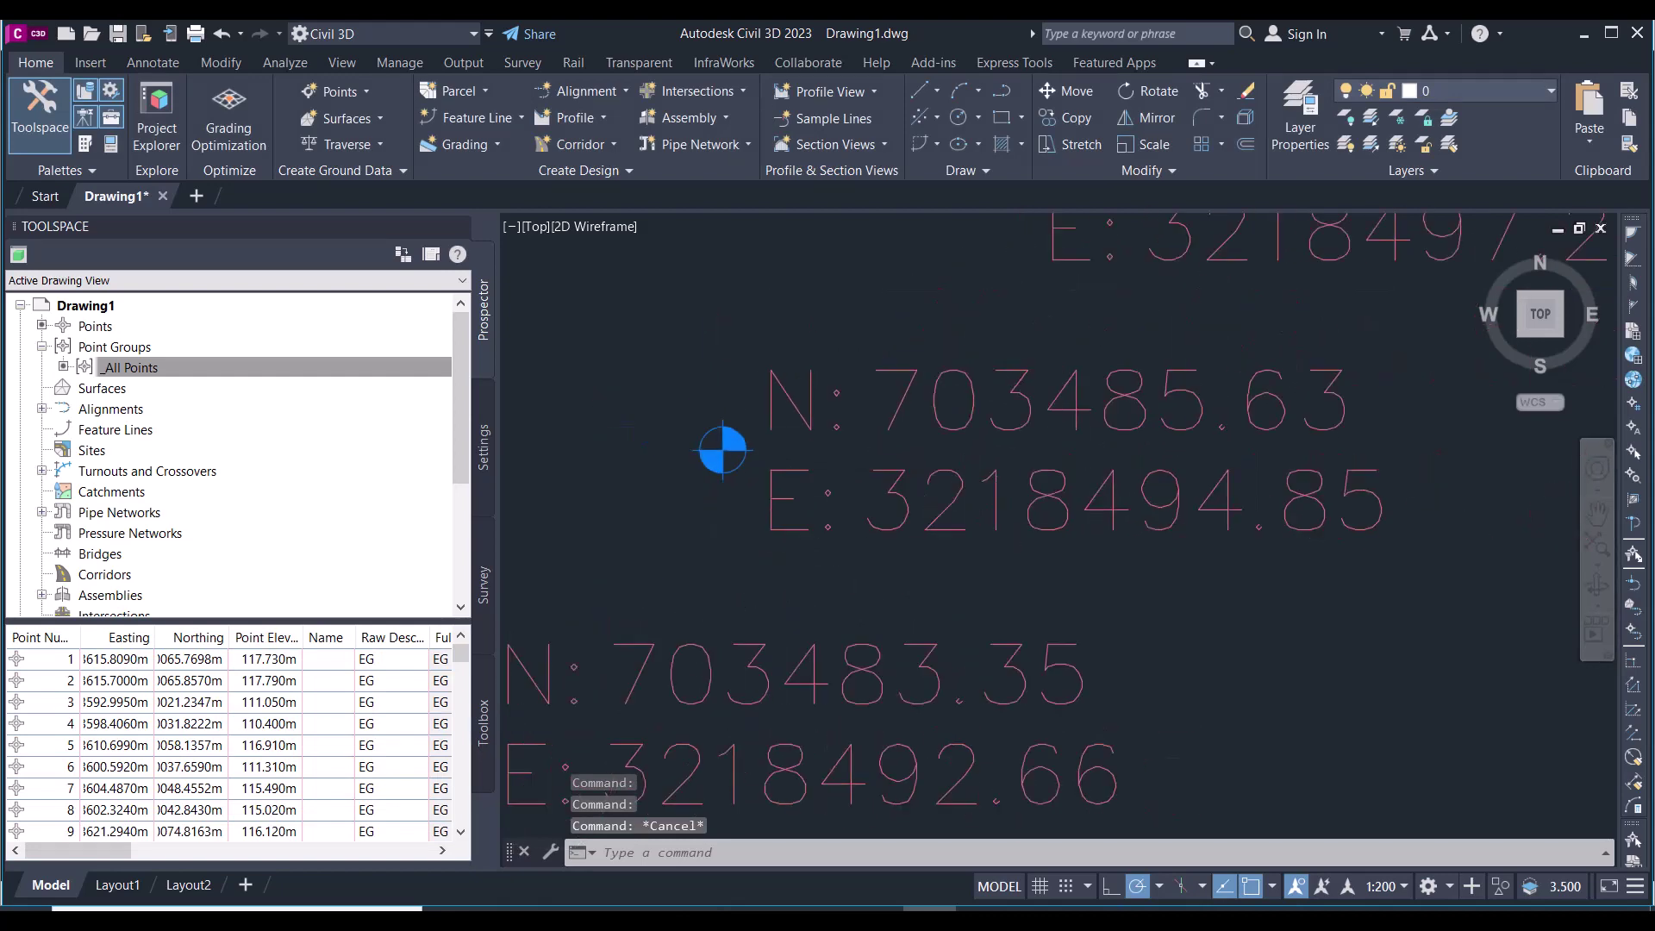
# Create a copy of the group's Northing and Easting label style and name it "Northing and Easting-Point No"
pyautogui.rightClick(147, 365)
pyautogui.click(181, 375)
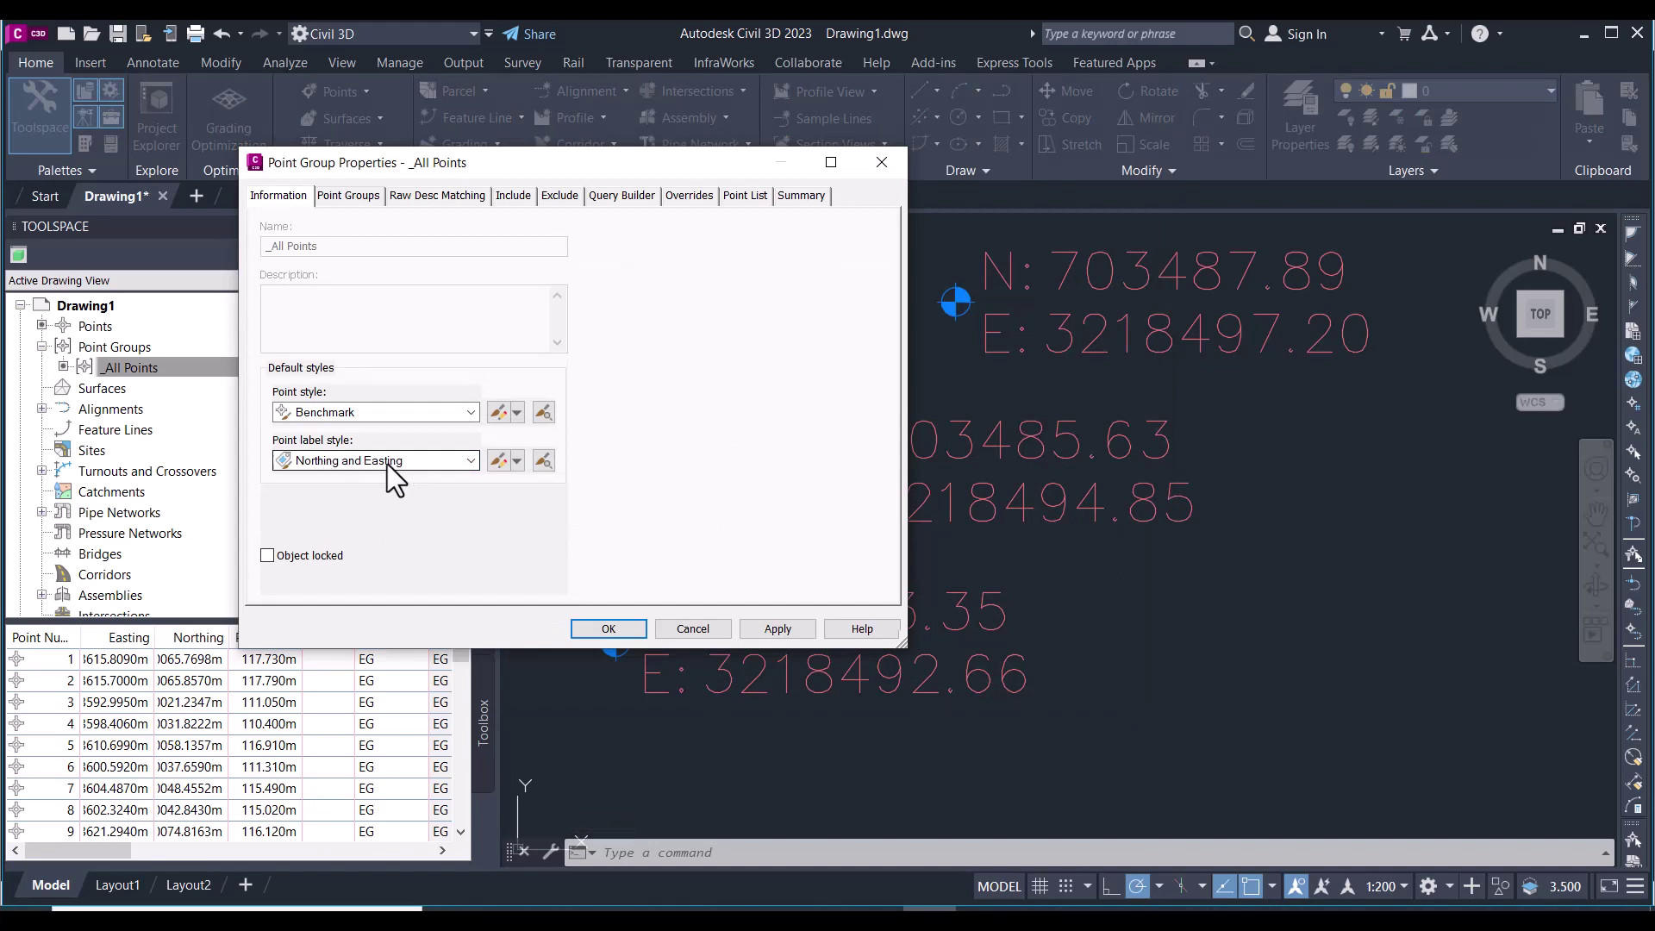
pyautogui.click(515, 466)
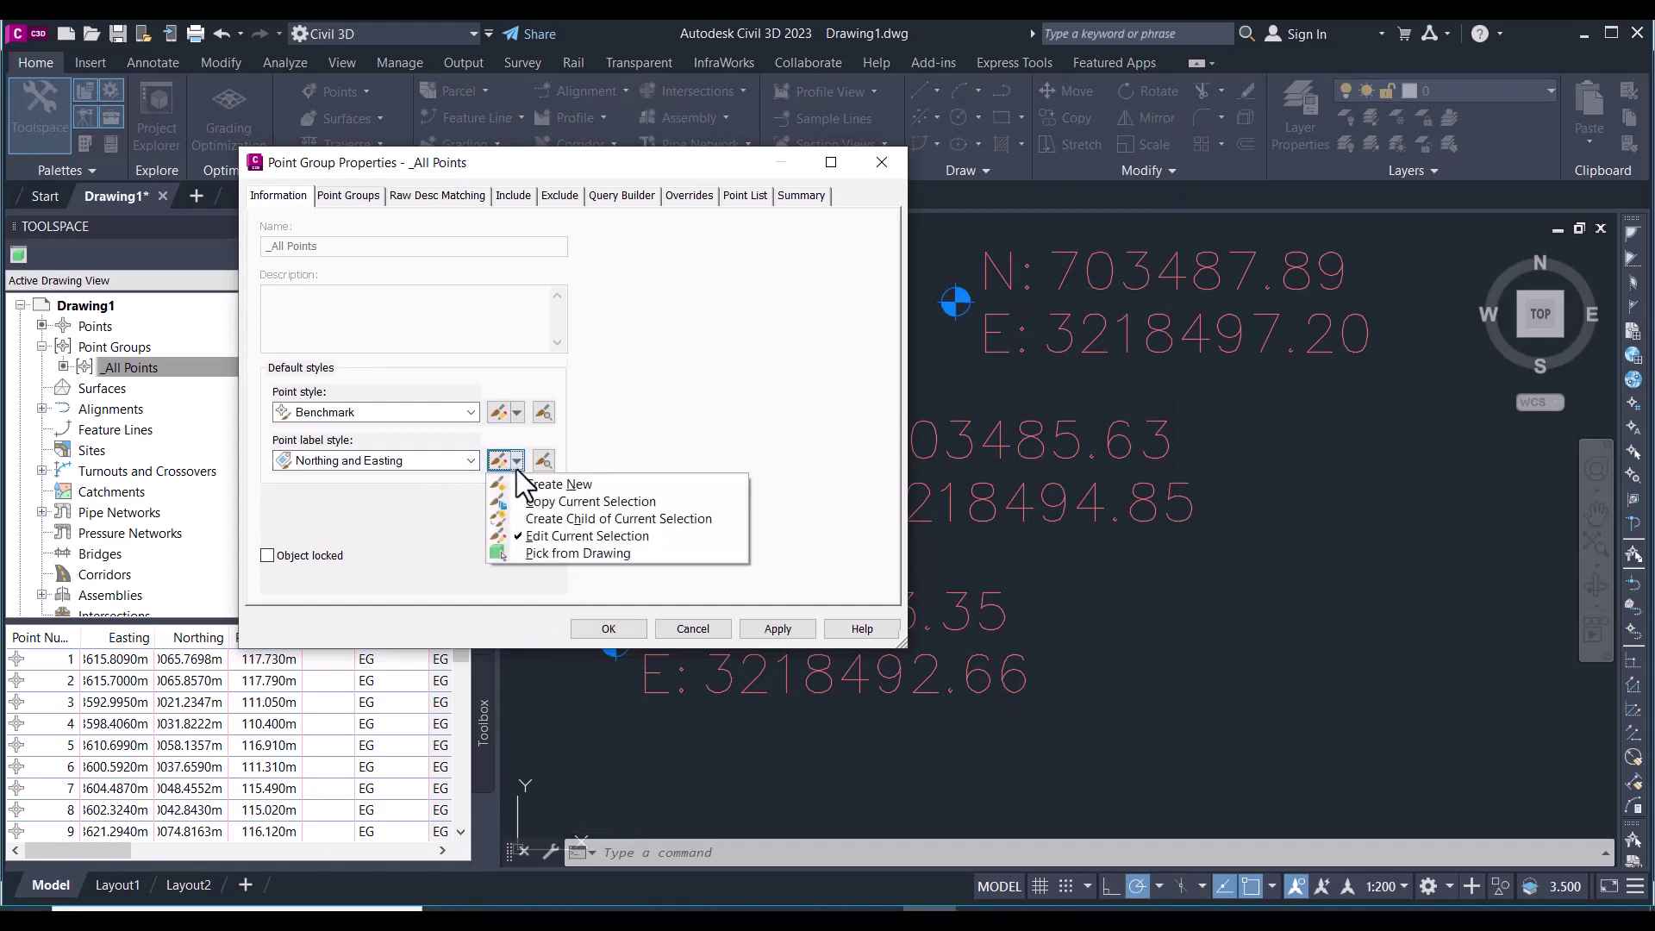
pyautogui.click(557, 500)
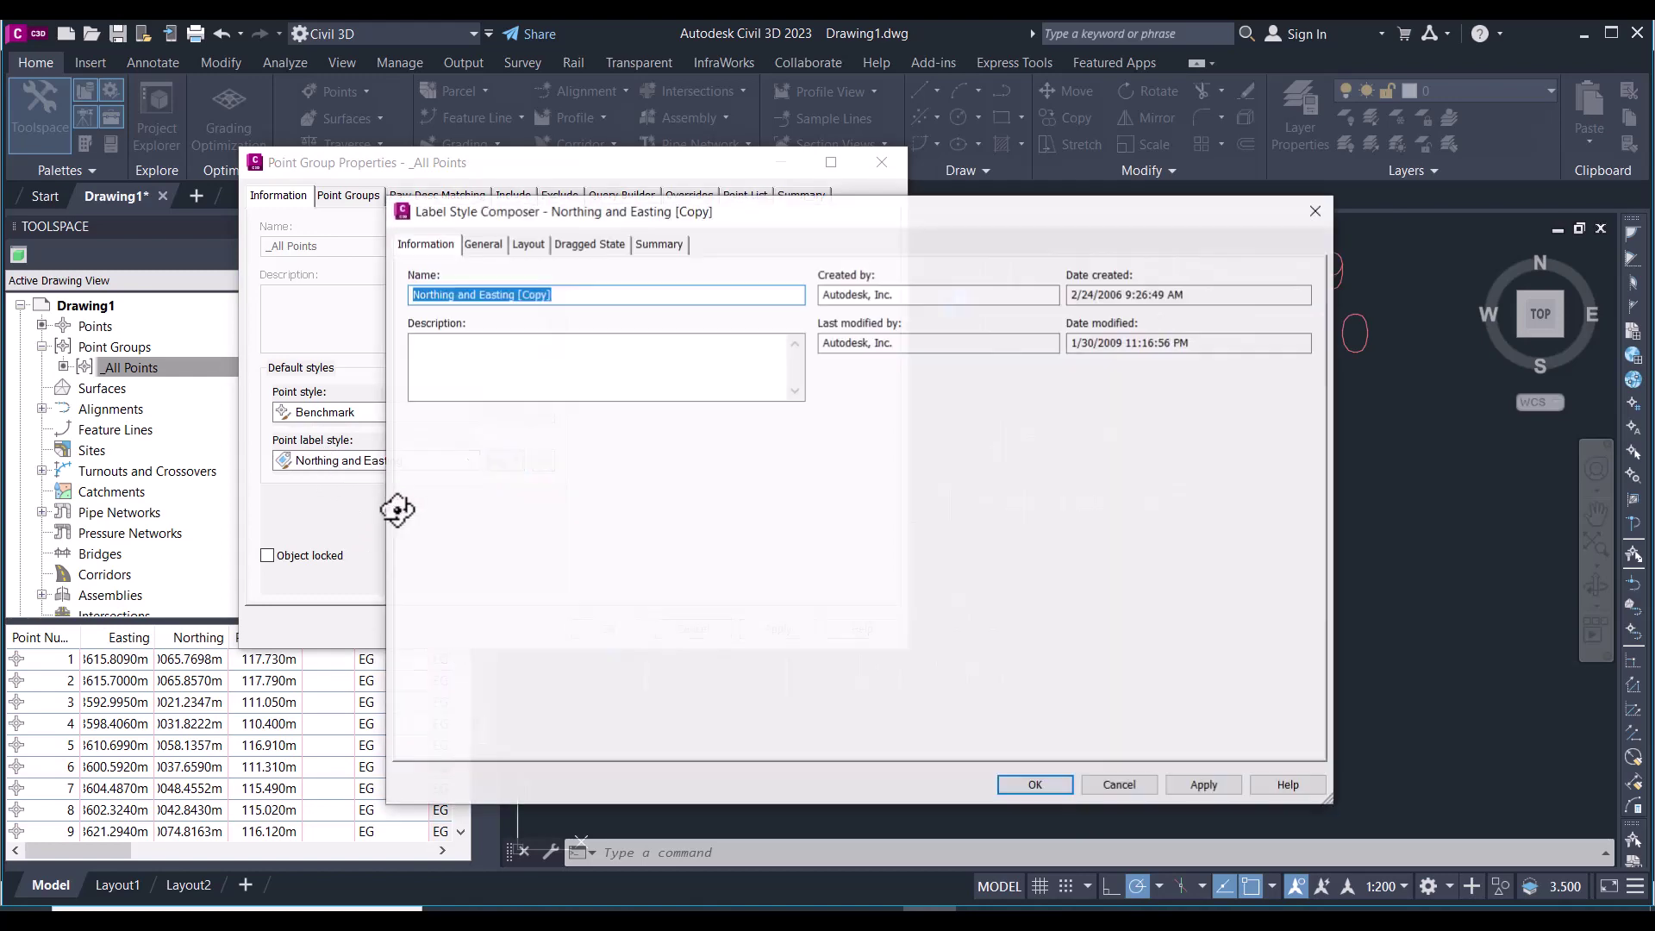
pyautogui.moveTo(551, 294); pyautogui.dragTo(518, 298)
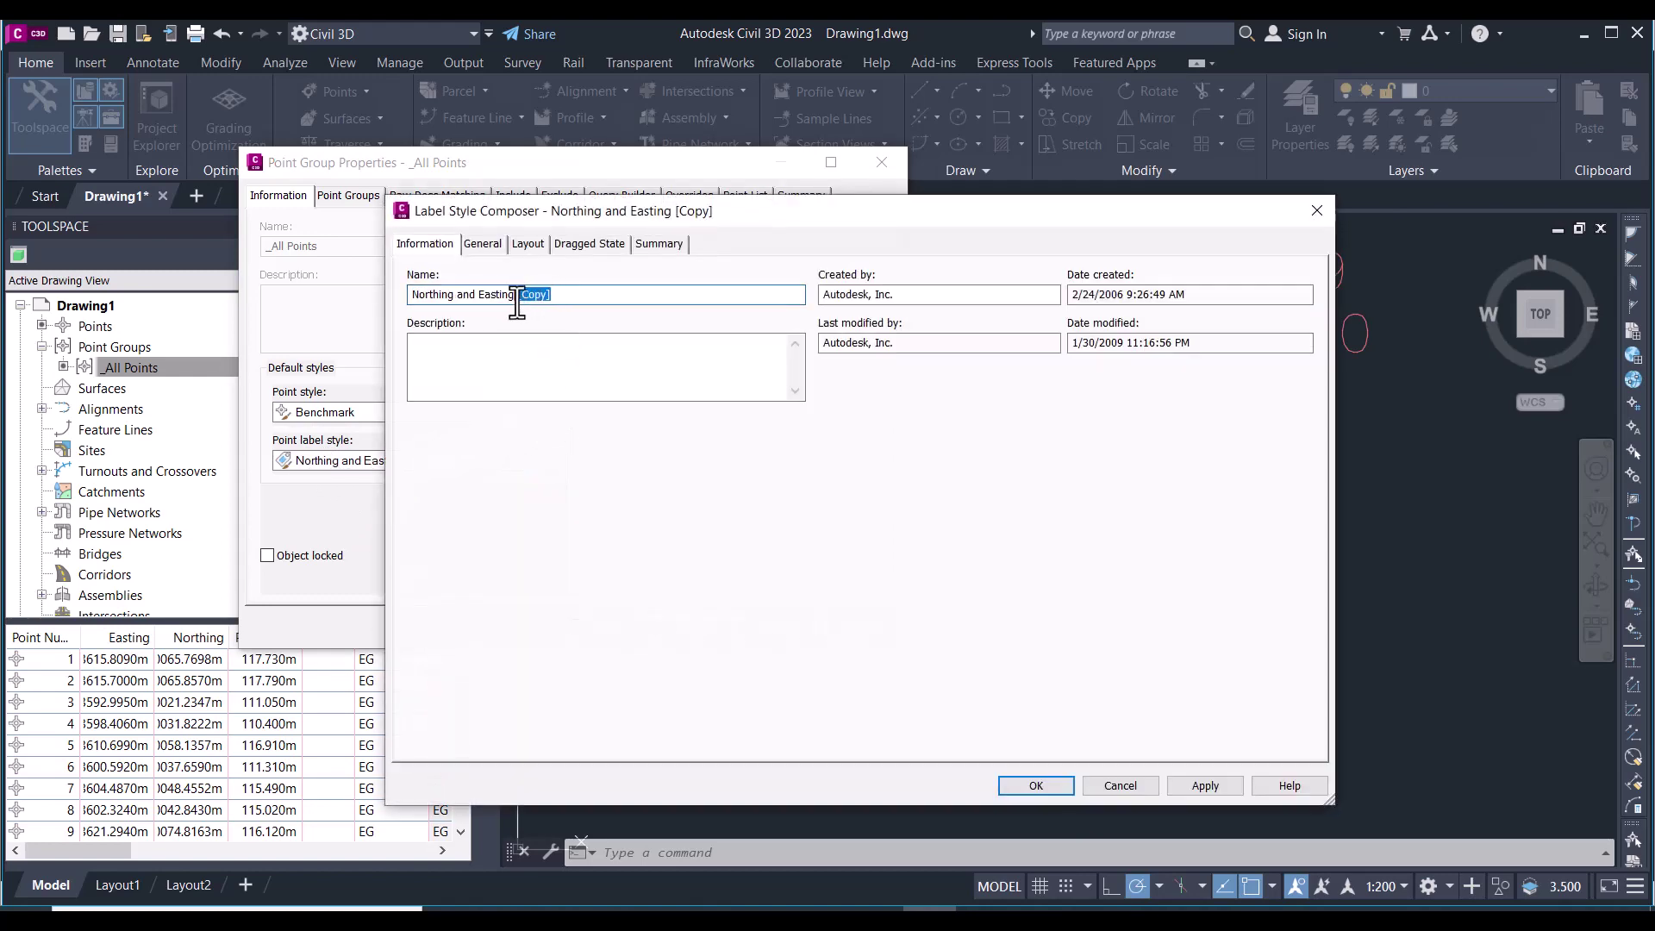
pyautogui.write('-')
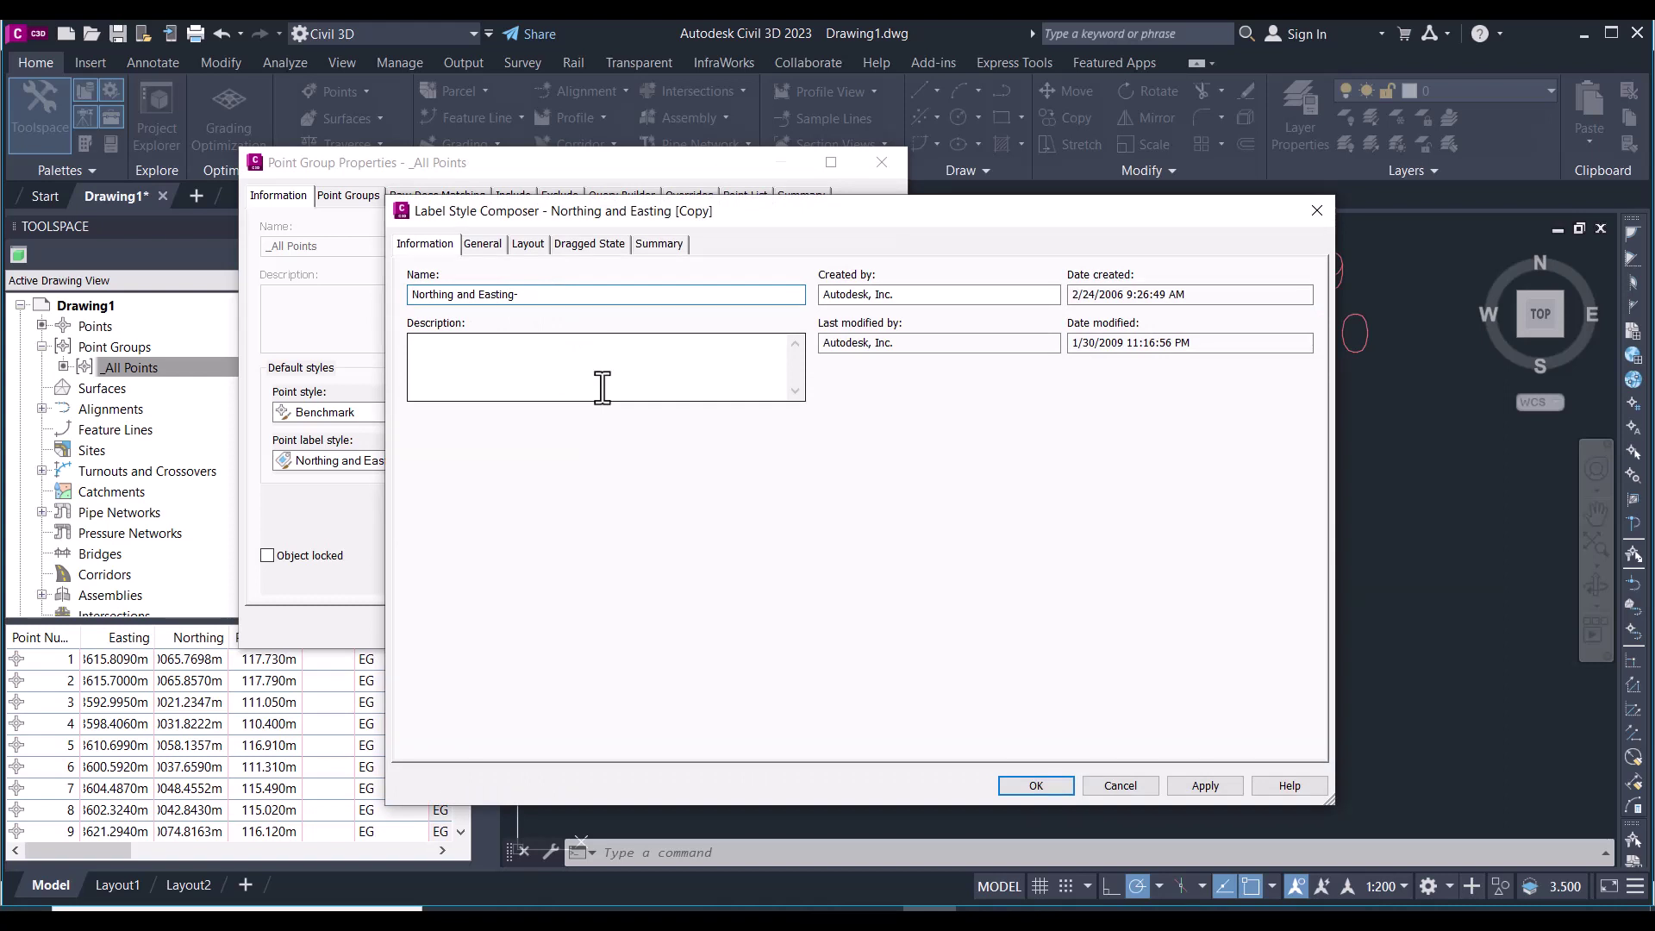
pyautogui.write('Point No')
pyautogui.moveTo(566, 295); pyautogui.dragTo(418, 294)
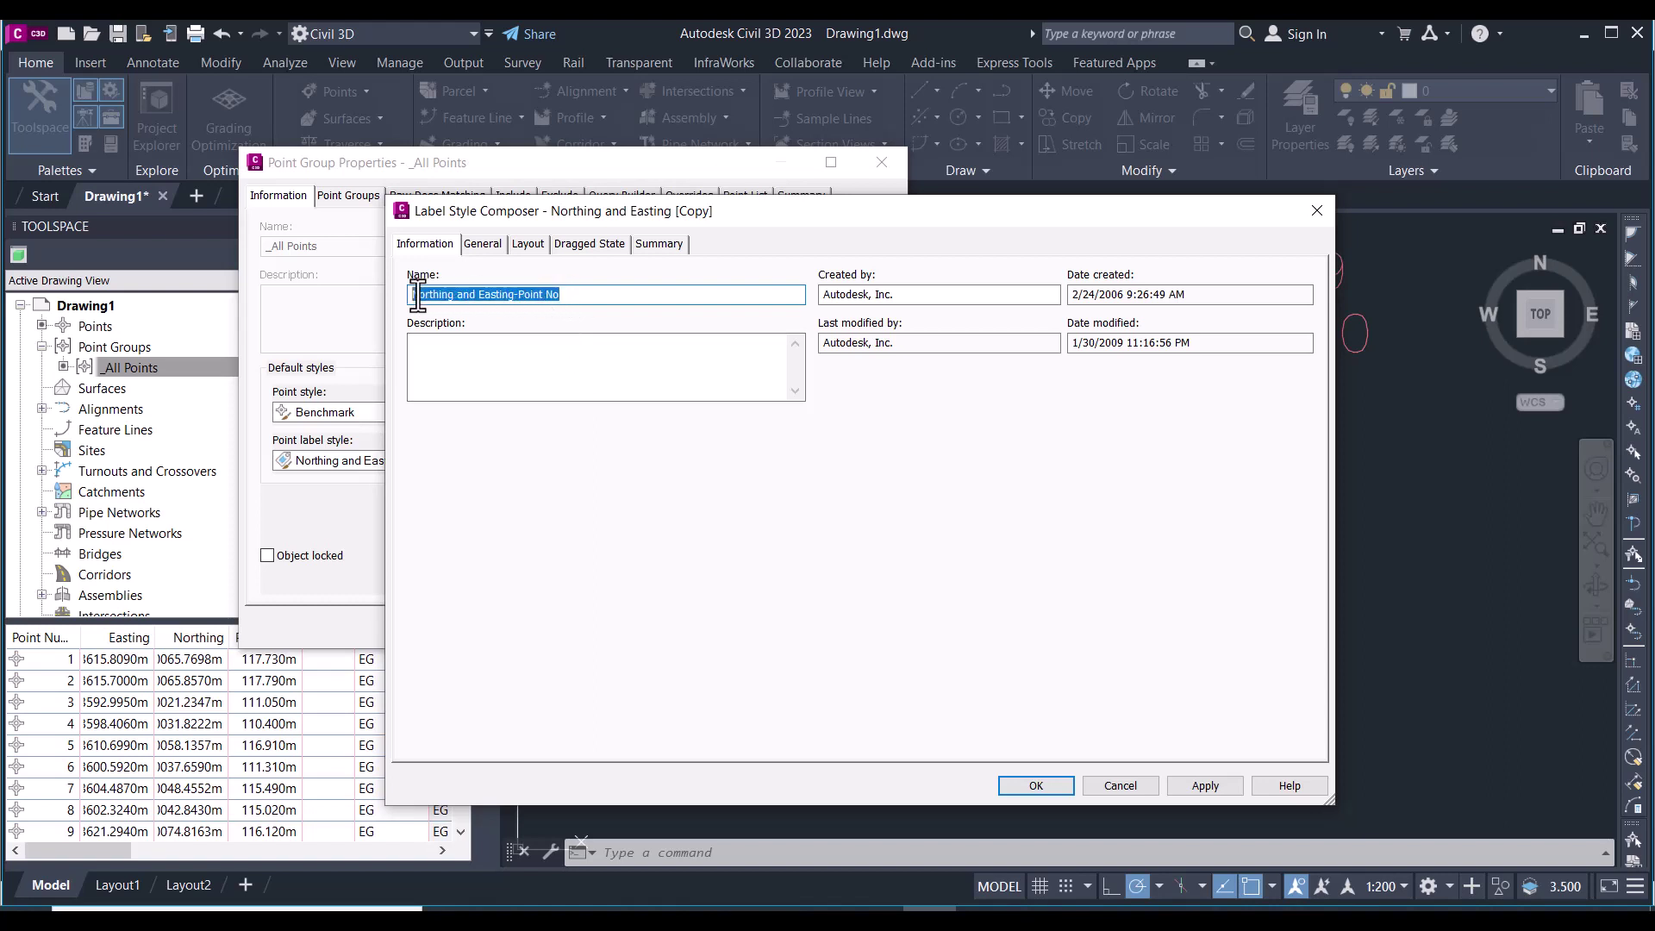
pyautogui.click(493, 295)
pyautogui.moveTo(565, 295); pyautogui.dragTo(417, 317)
# Add a text component named "Number" to the layout of the copied label style
pyautogui.click(520, 248)
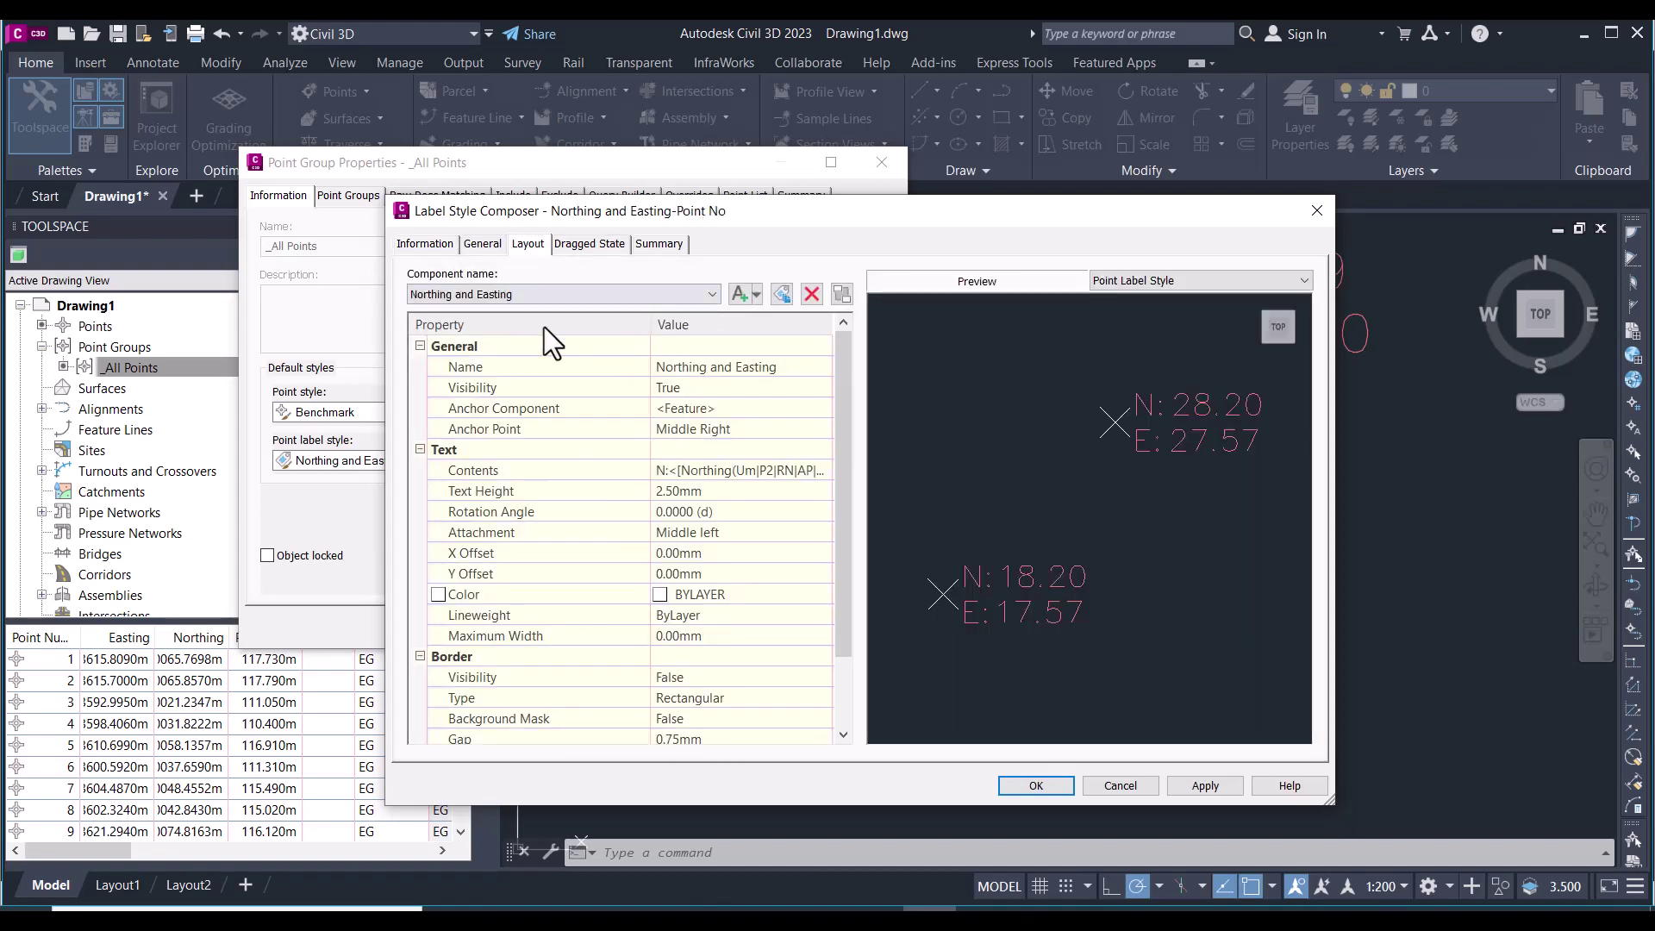
pyautogui.click(448, 296)
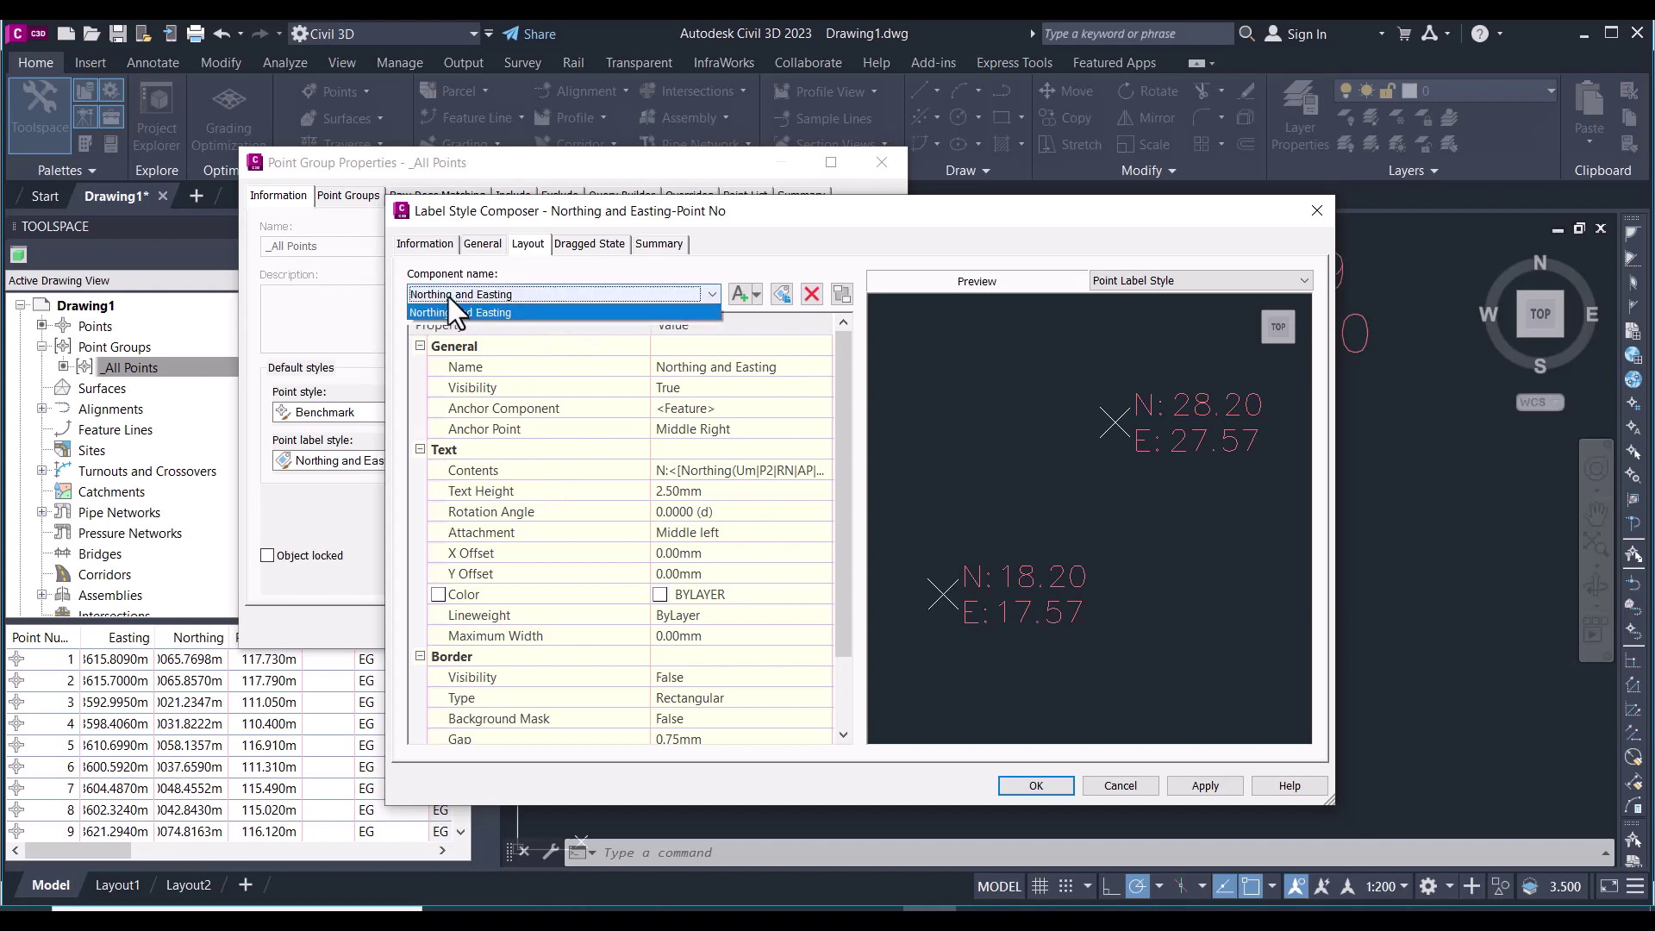
pyautogui.click(737, 297)
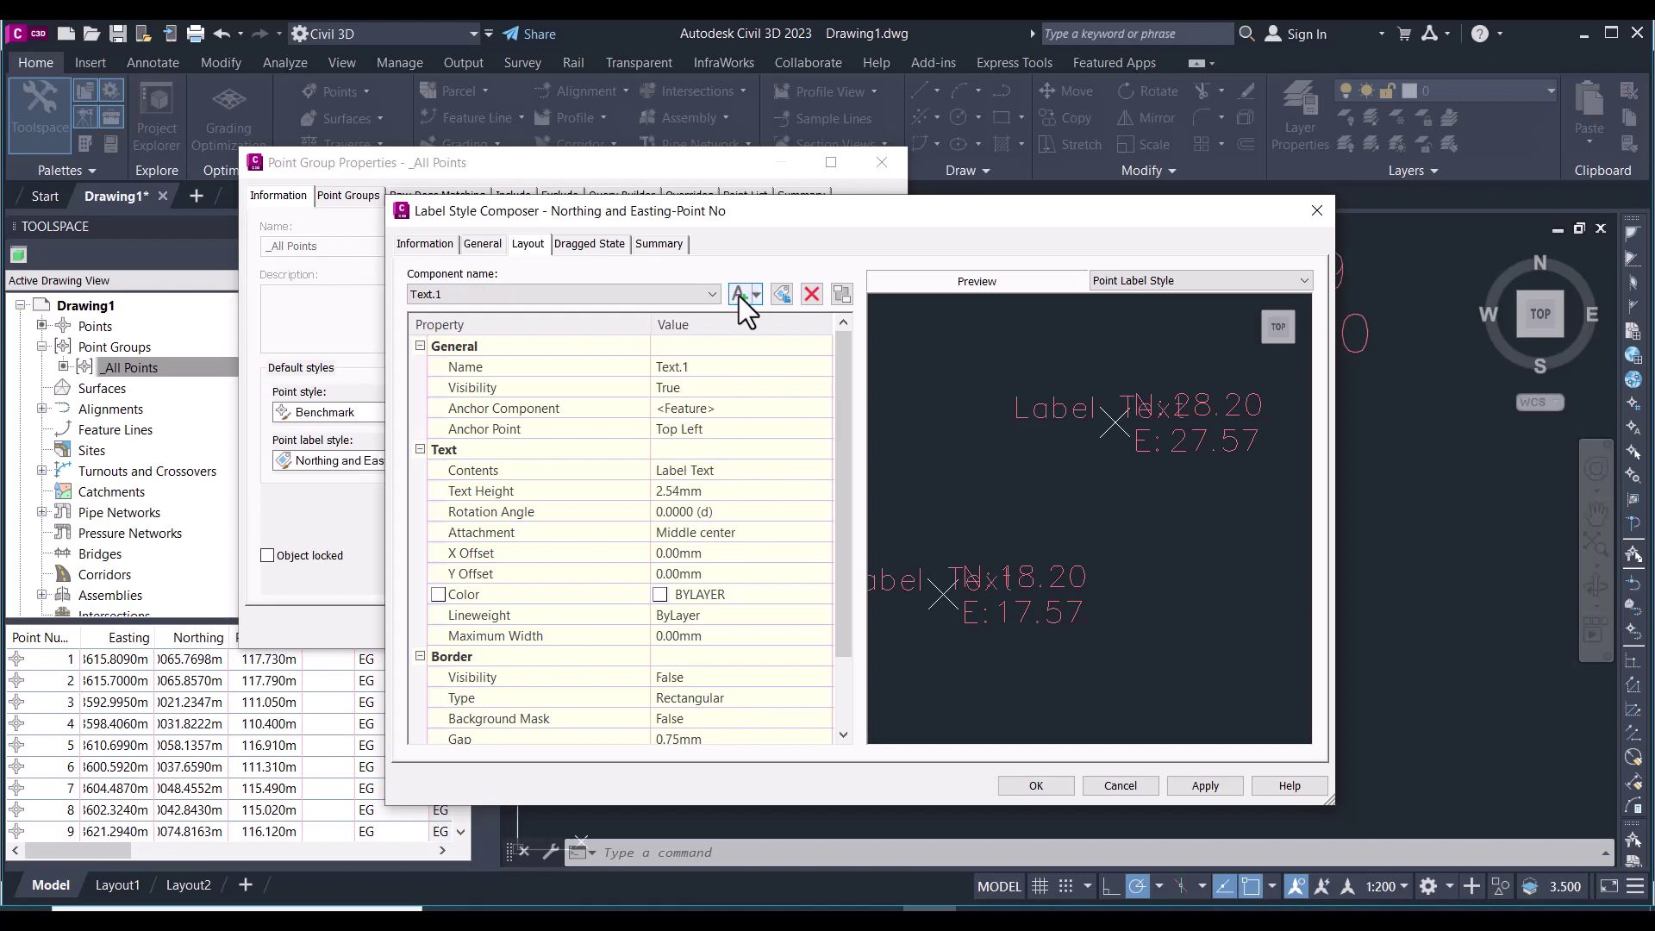
pyautogui.click(743, 367)
pyautogui.write('Number')
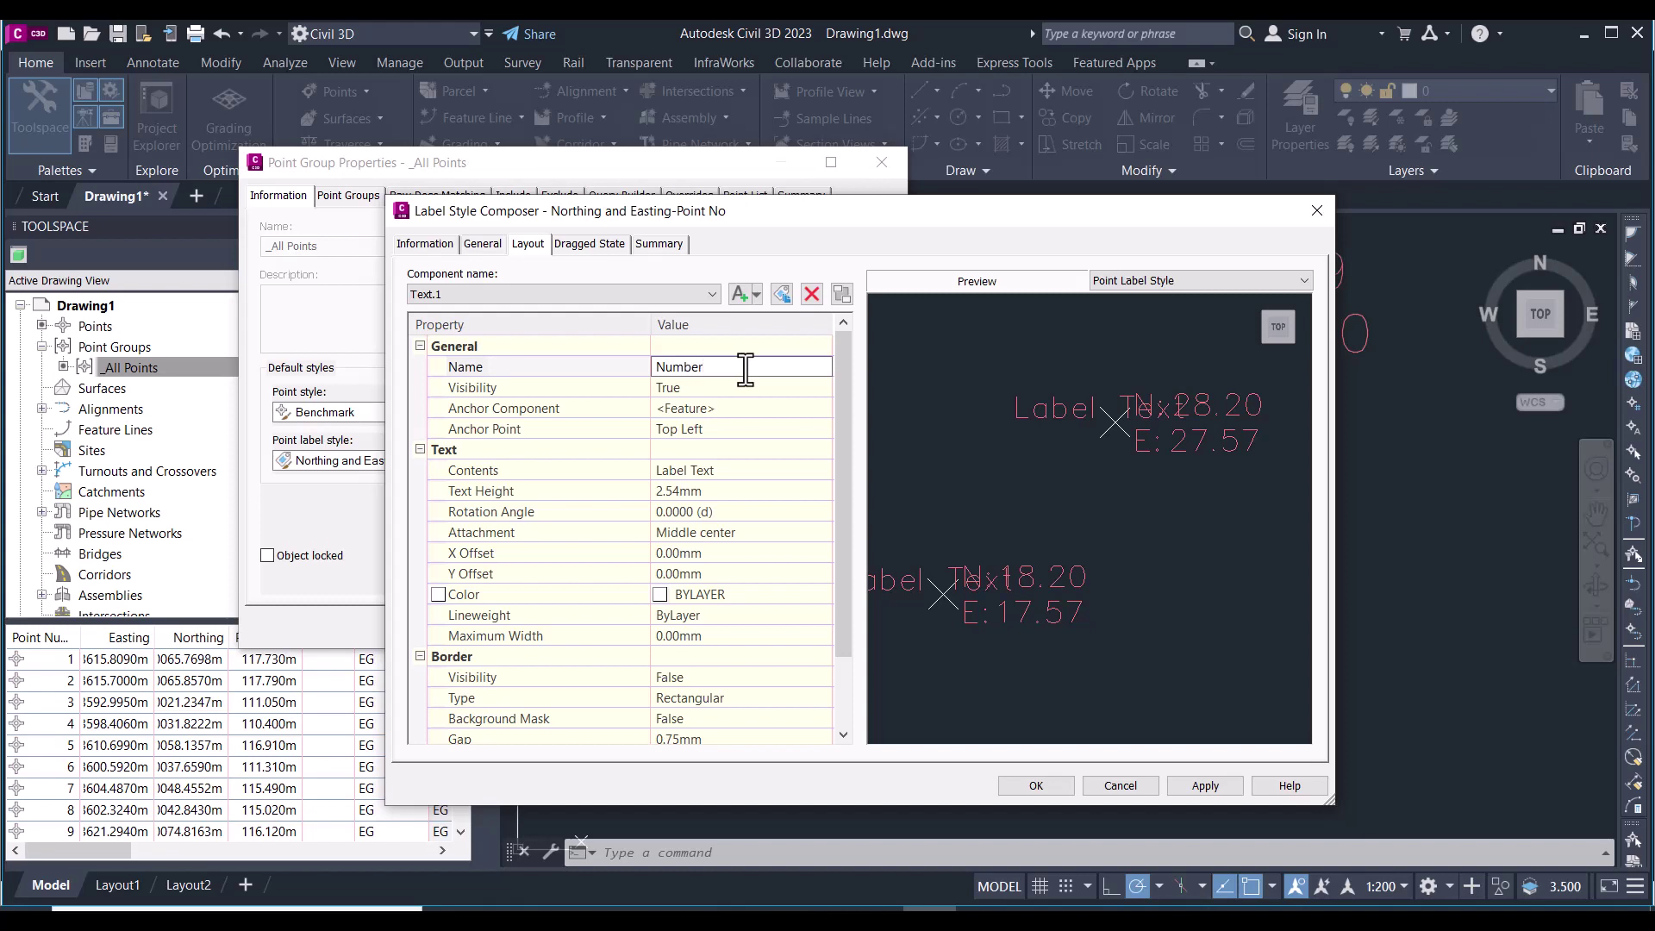
pyautogui.click(756, 393)
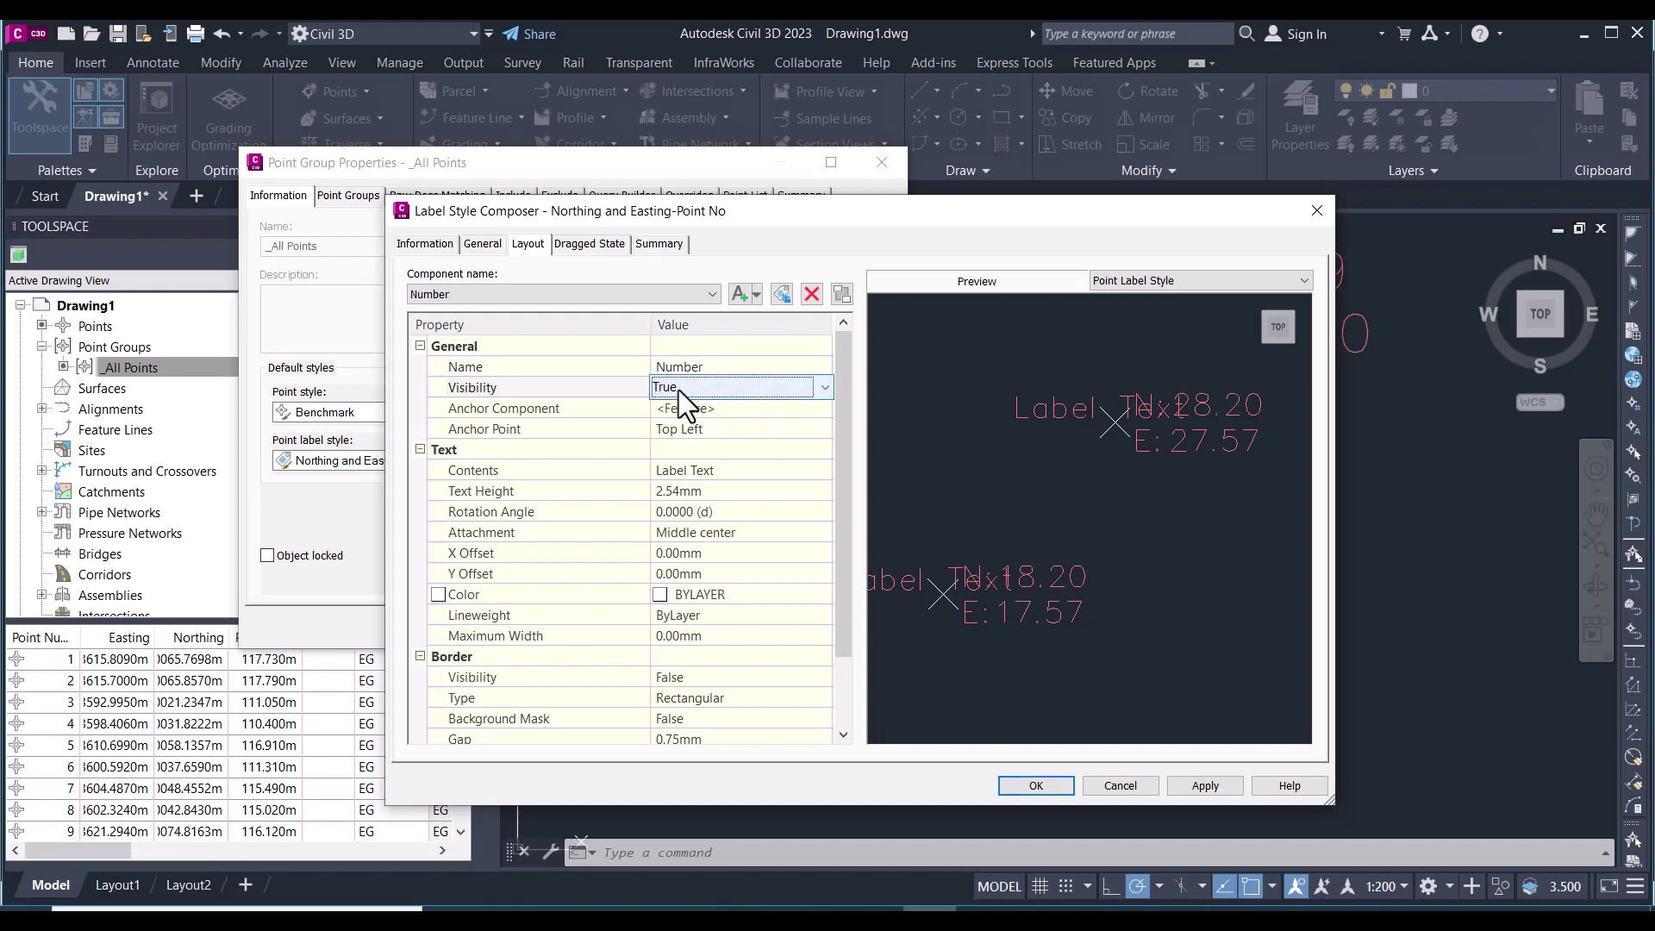
# Anchor the Number component to the Northing and Easting component at its Bottom Center point
pyautogui.click(787, 414)
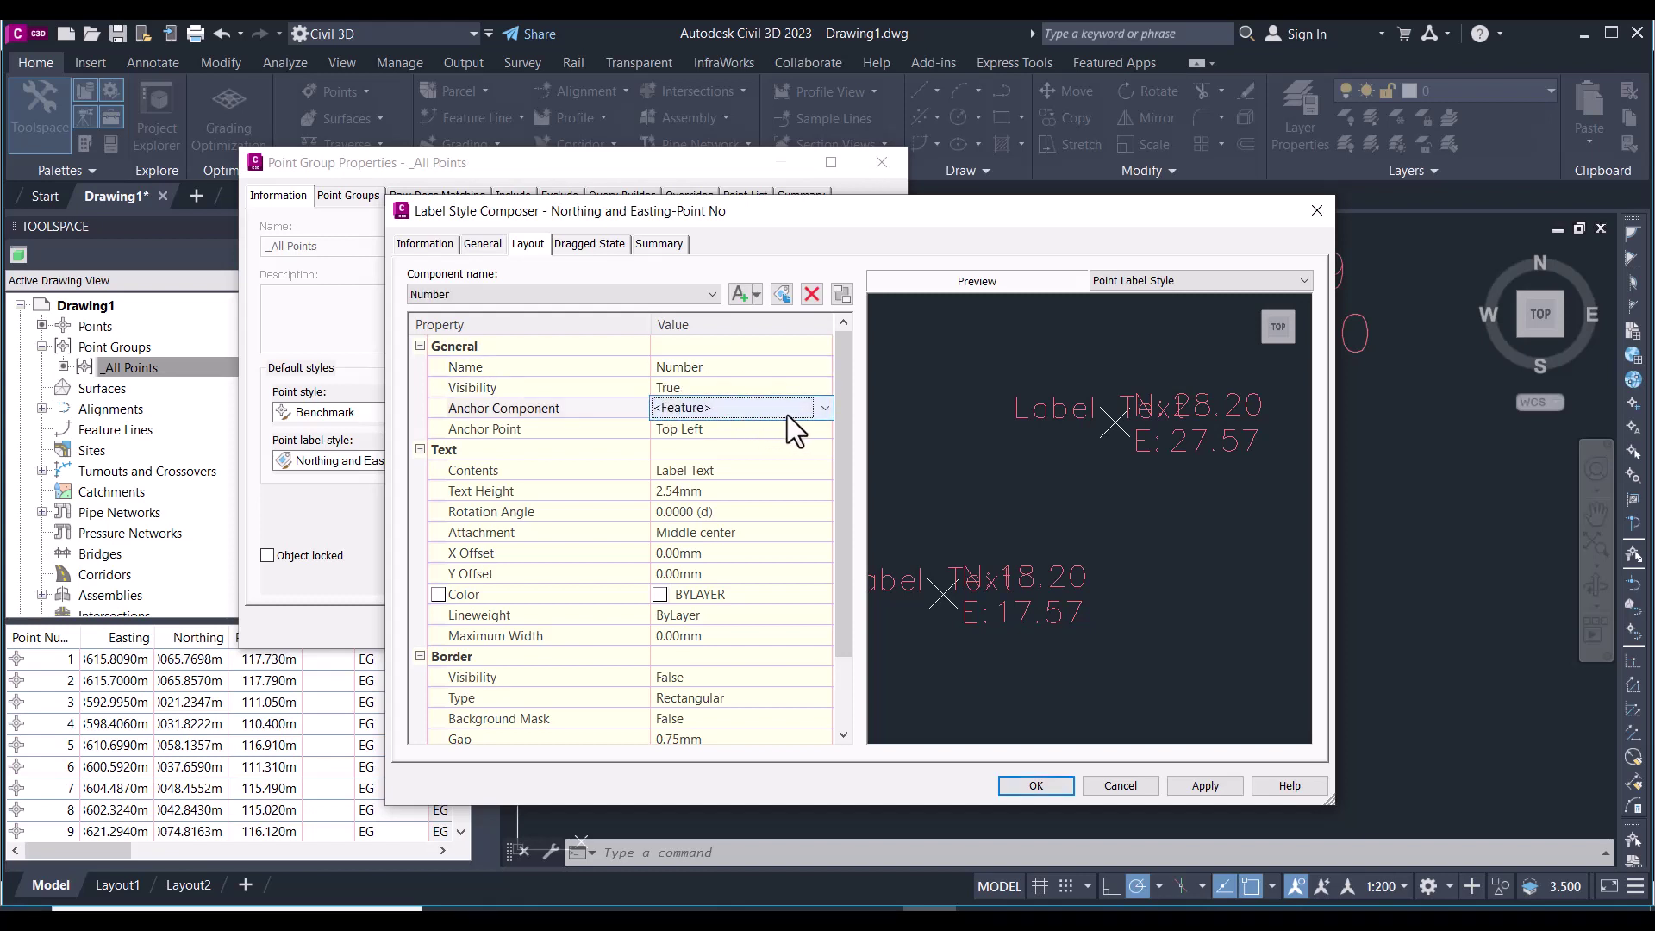
pyautogui.click(824, 409)
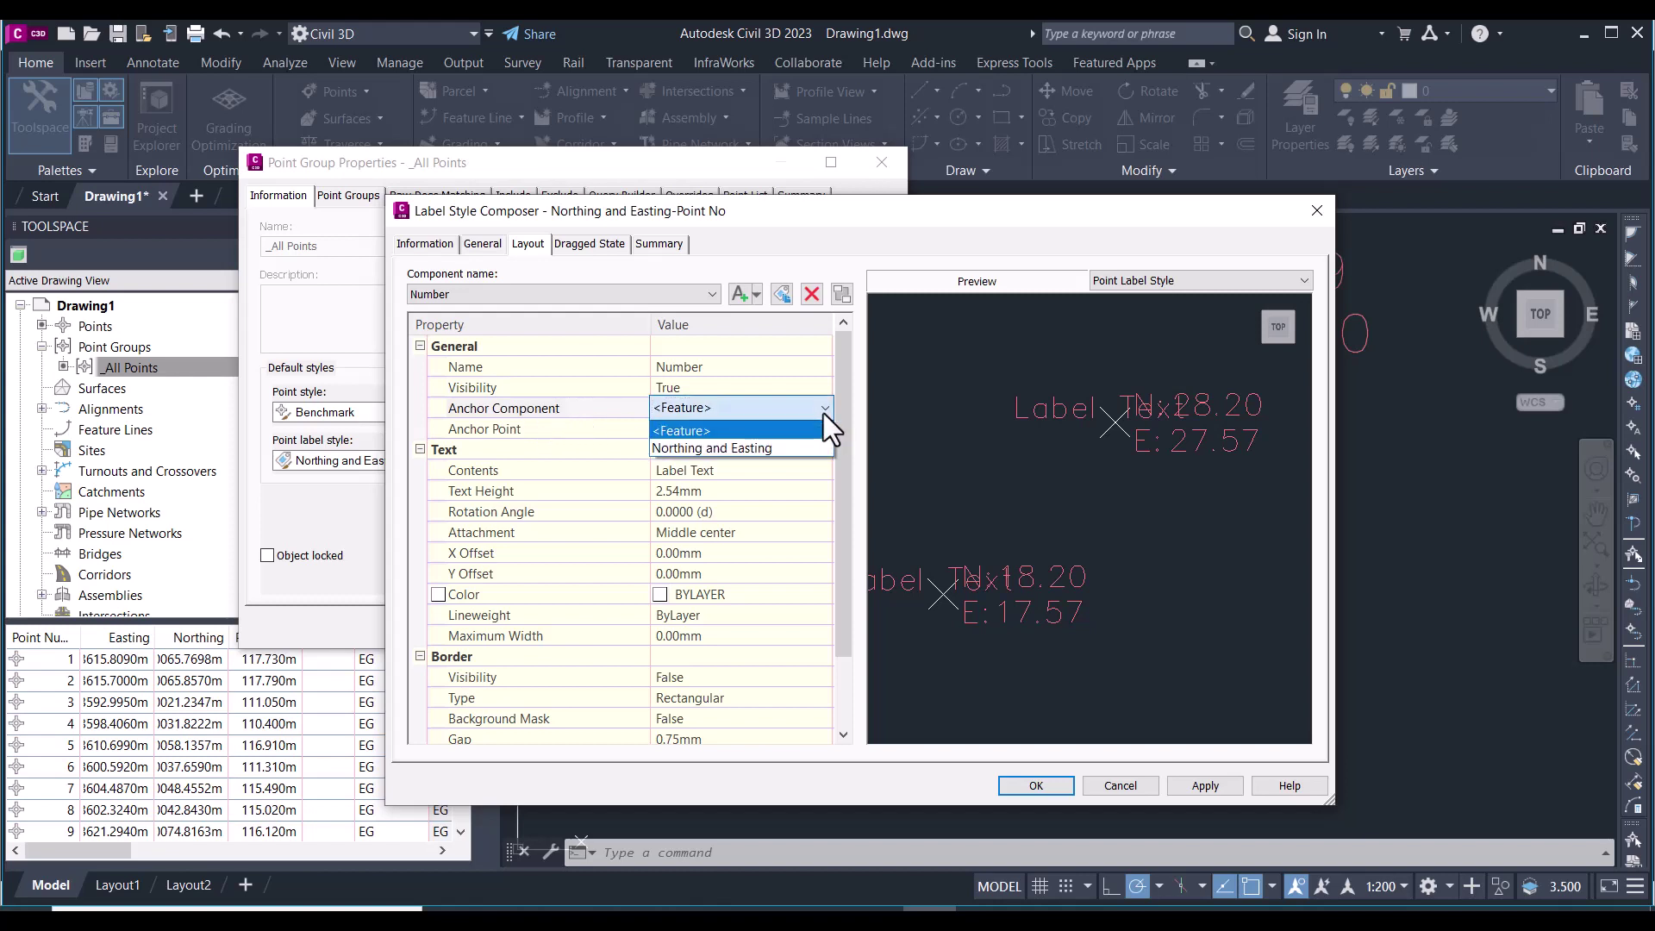
pyautogui.click(711, 448)
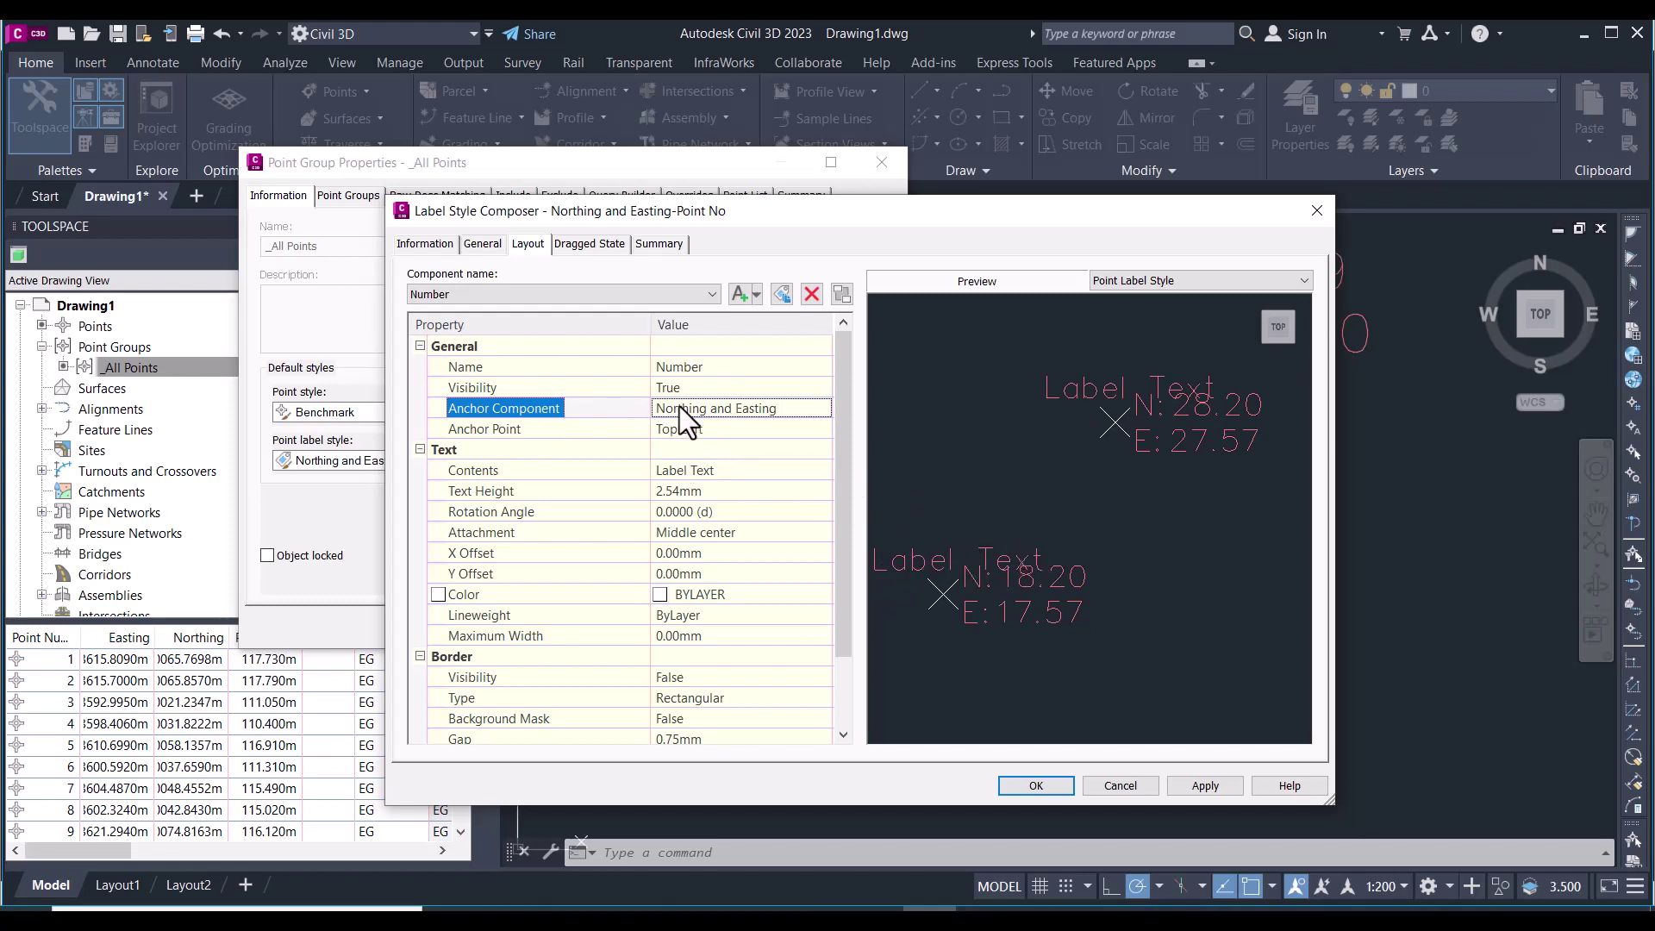
pyautogui.click(735, 429)
pyautogui.click(735, 429)
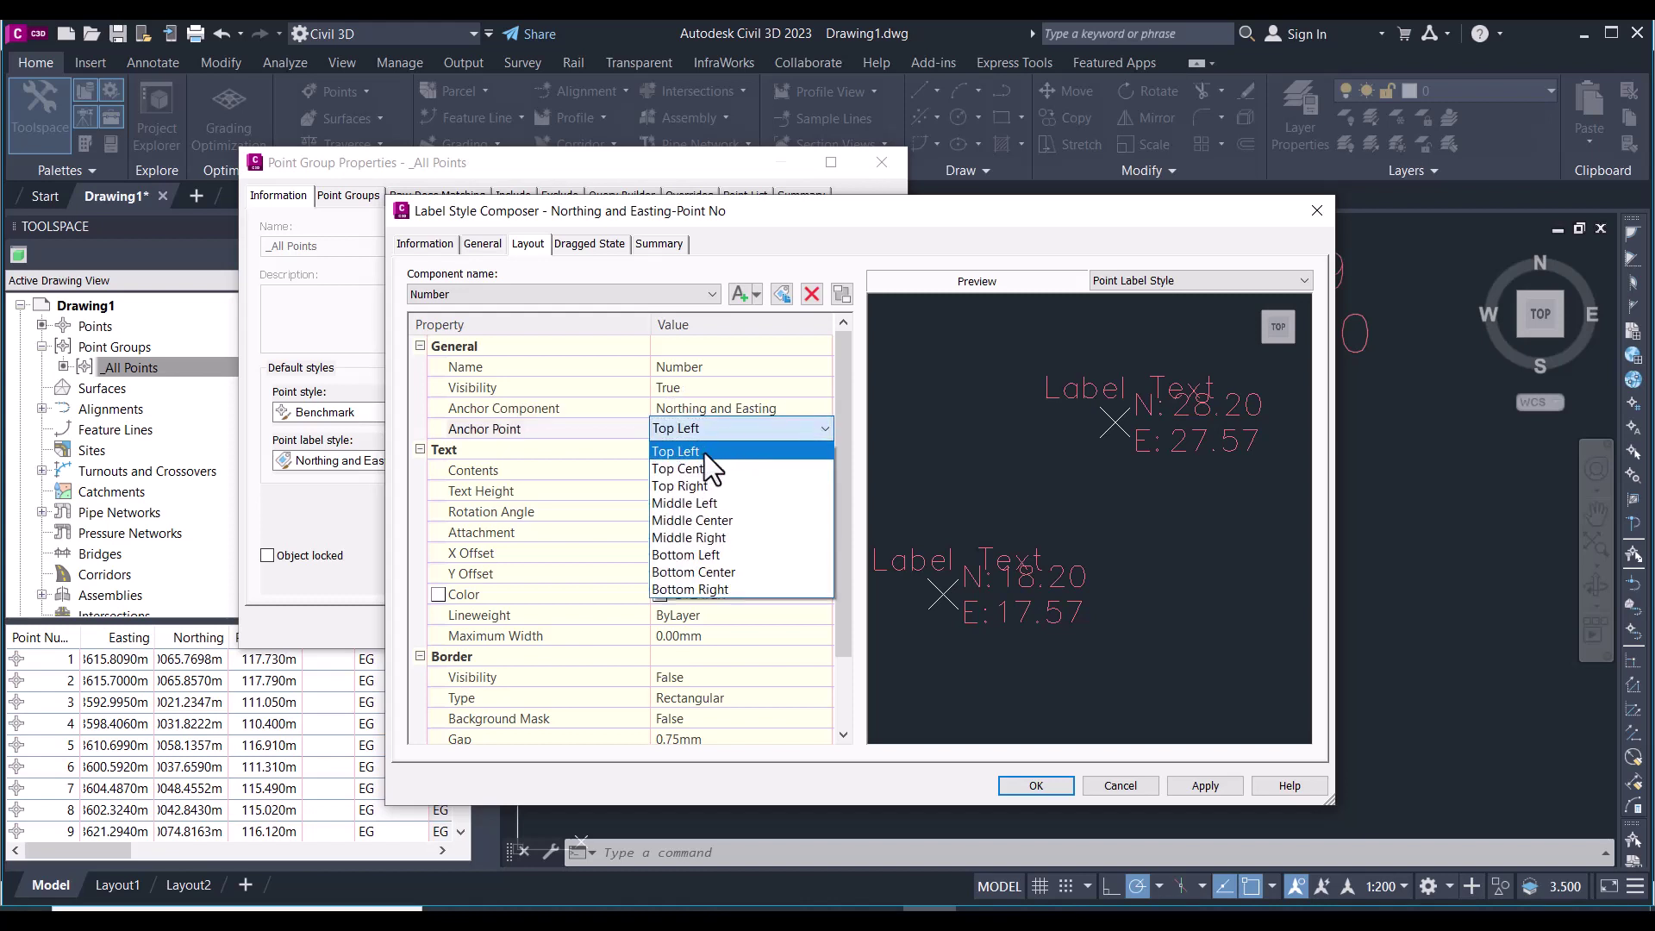
pyautogui.click(695, 573)
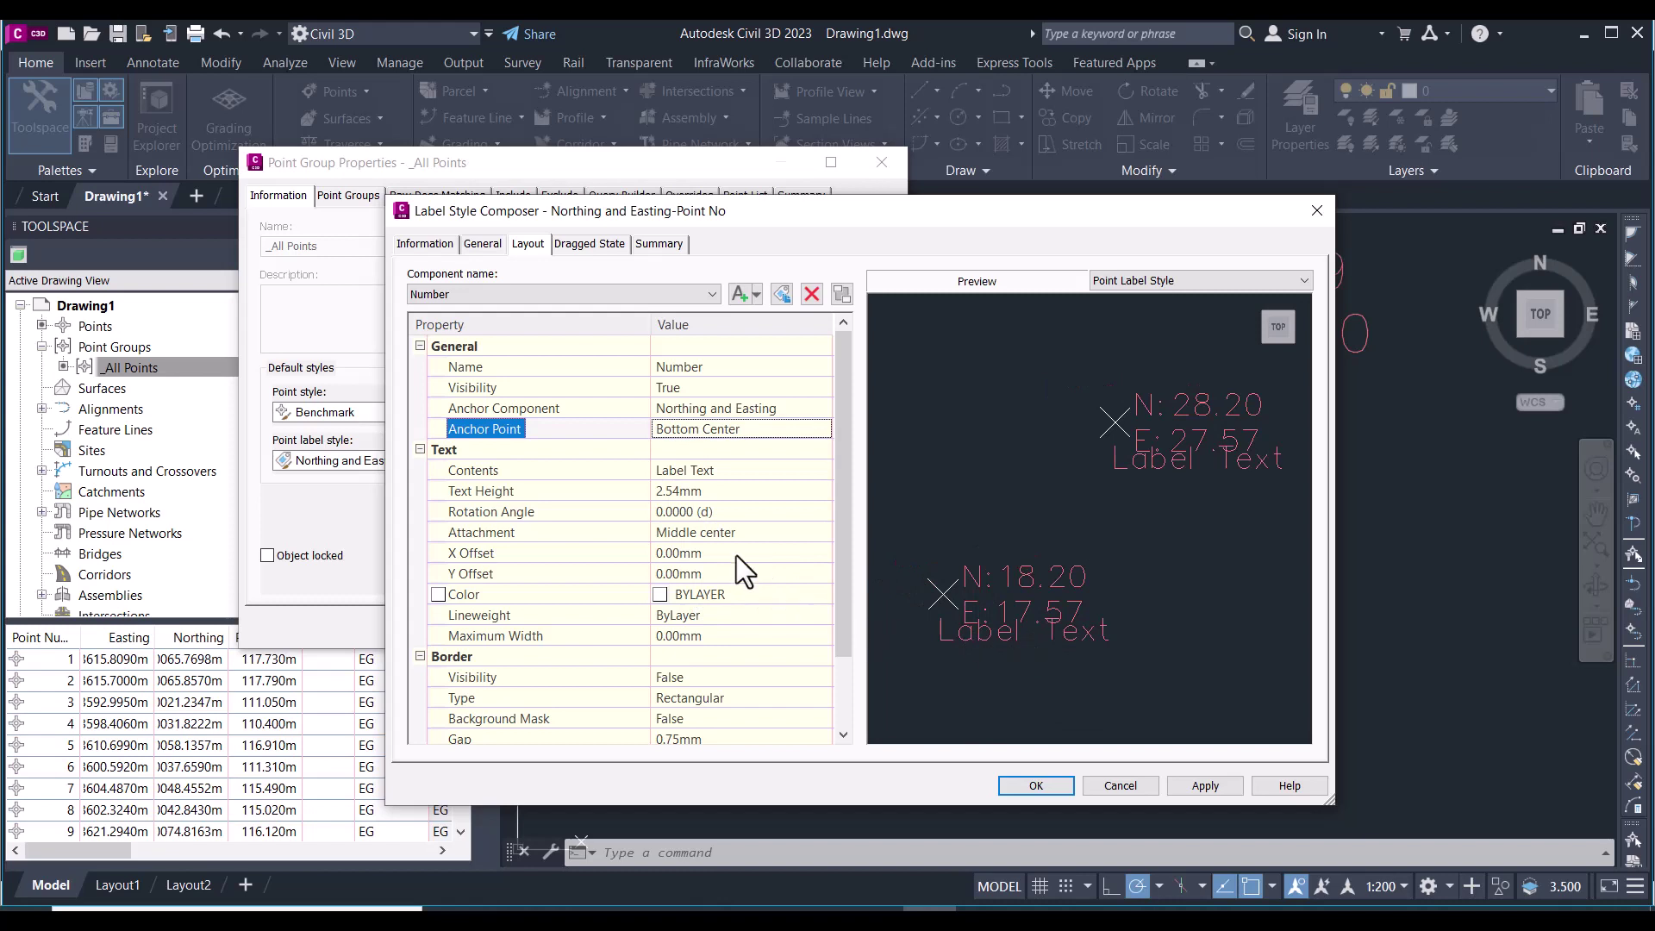
# Set the Number component's Y offset to -1 mm
pyautogui.click(728, 491)
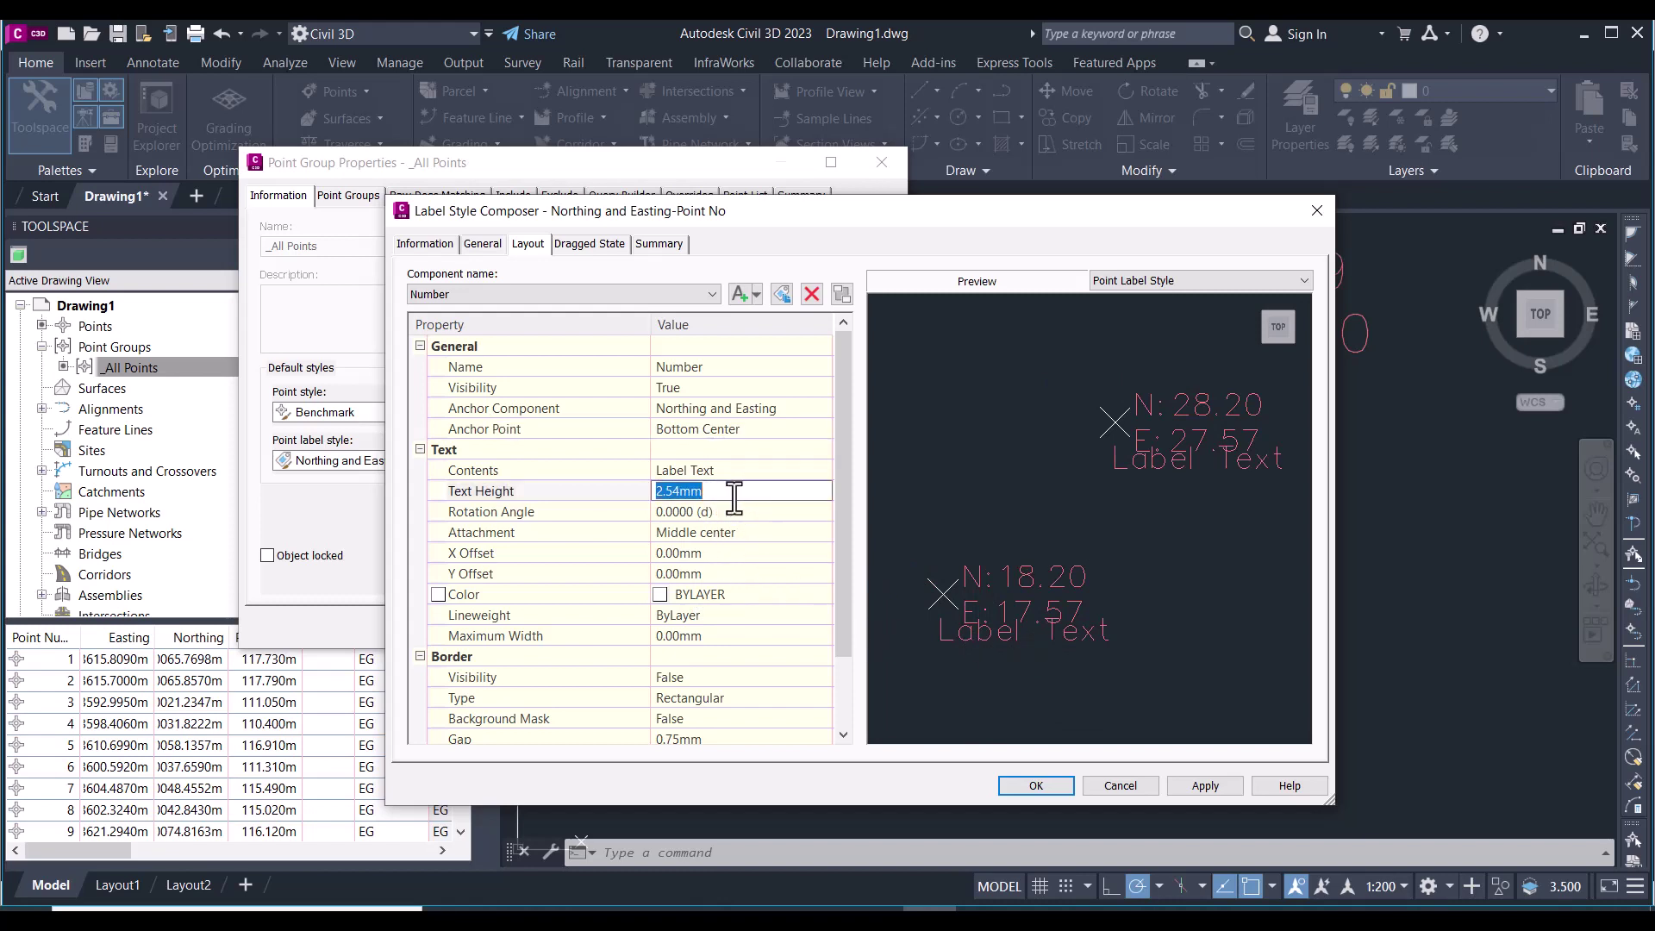
pyautogui.click(718, 553)
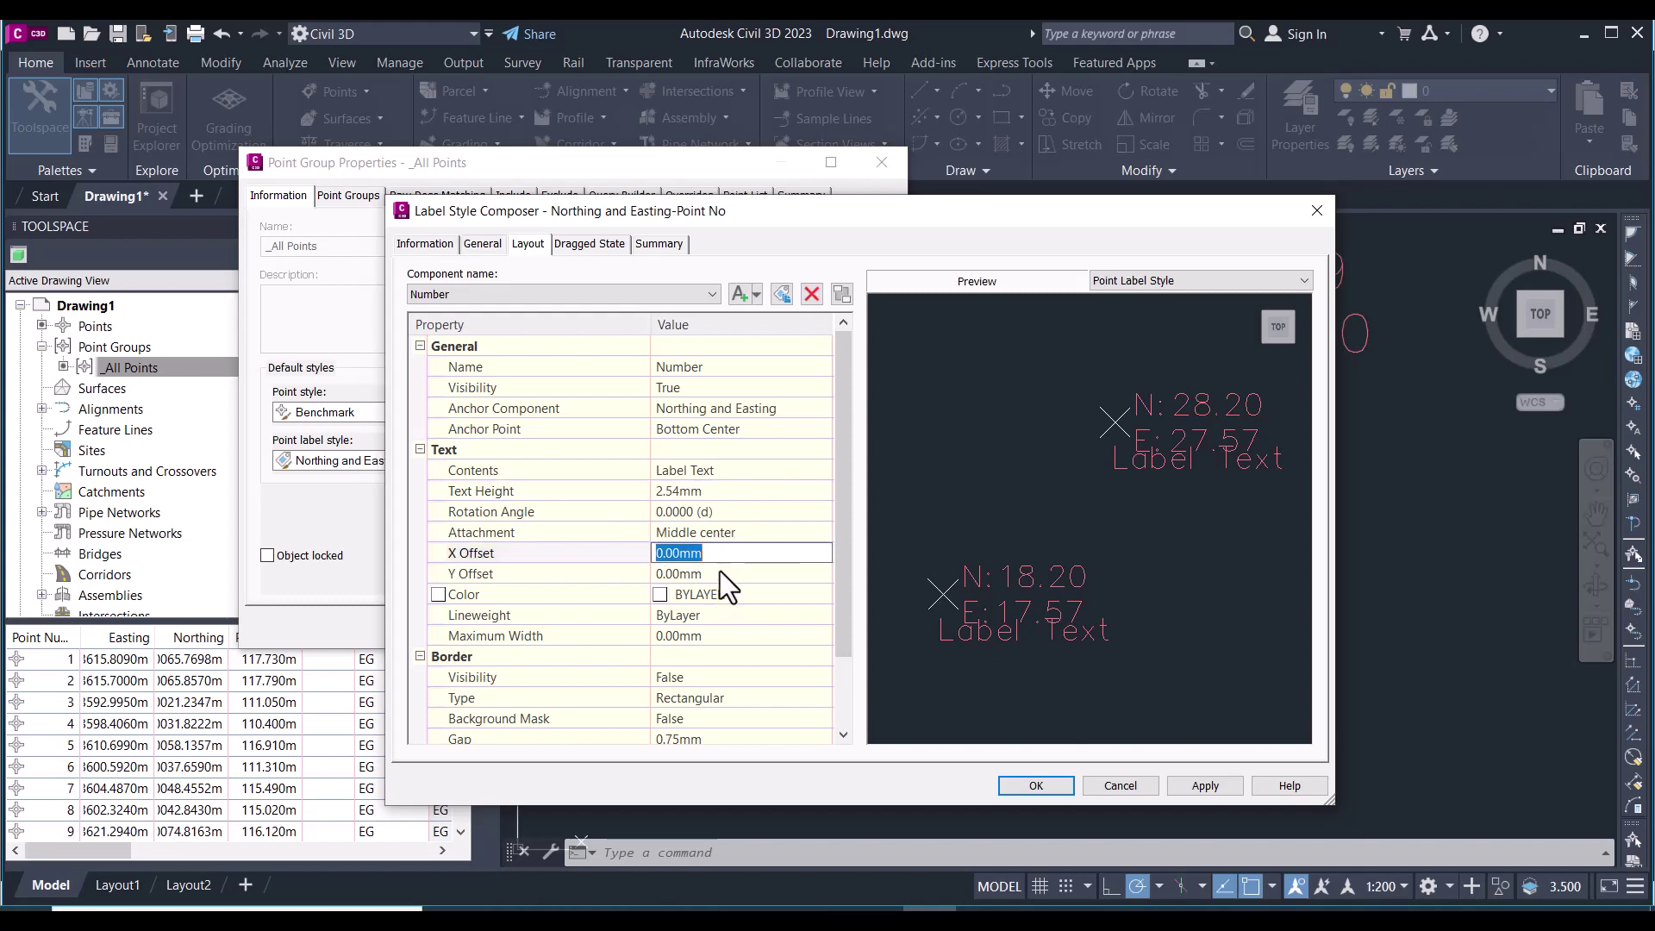
pyautogui.click(722, 572)
pyautogui.write('-1')
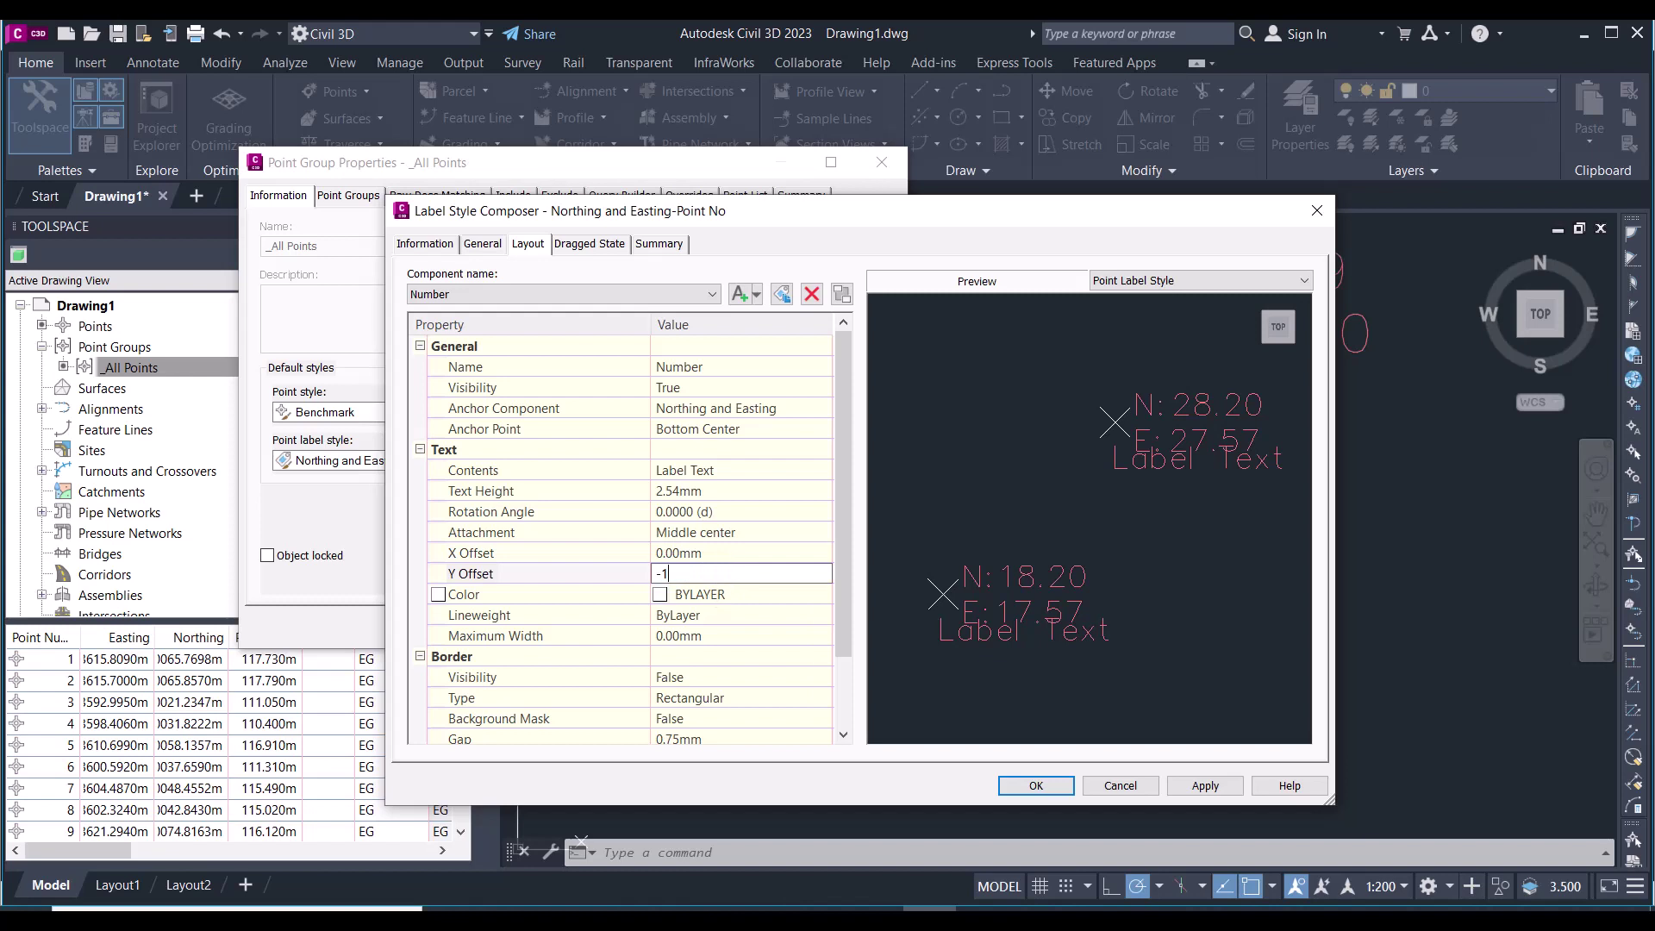
pyautogui.press('Return')
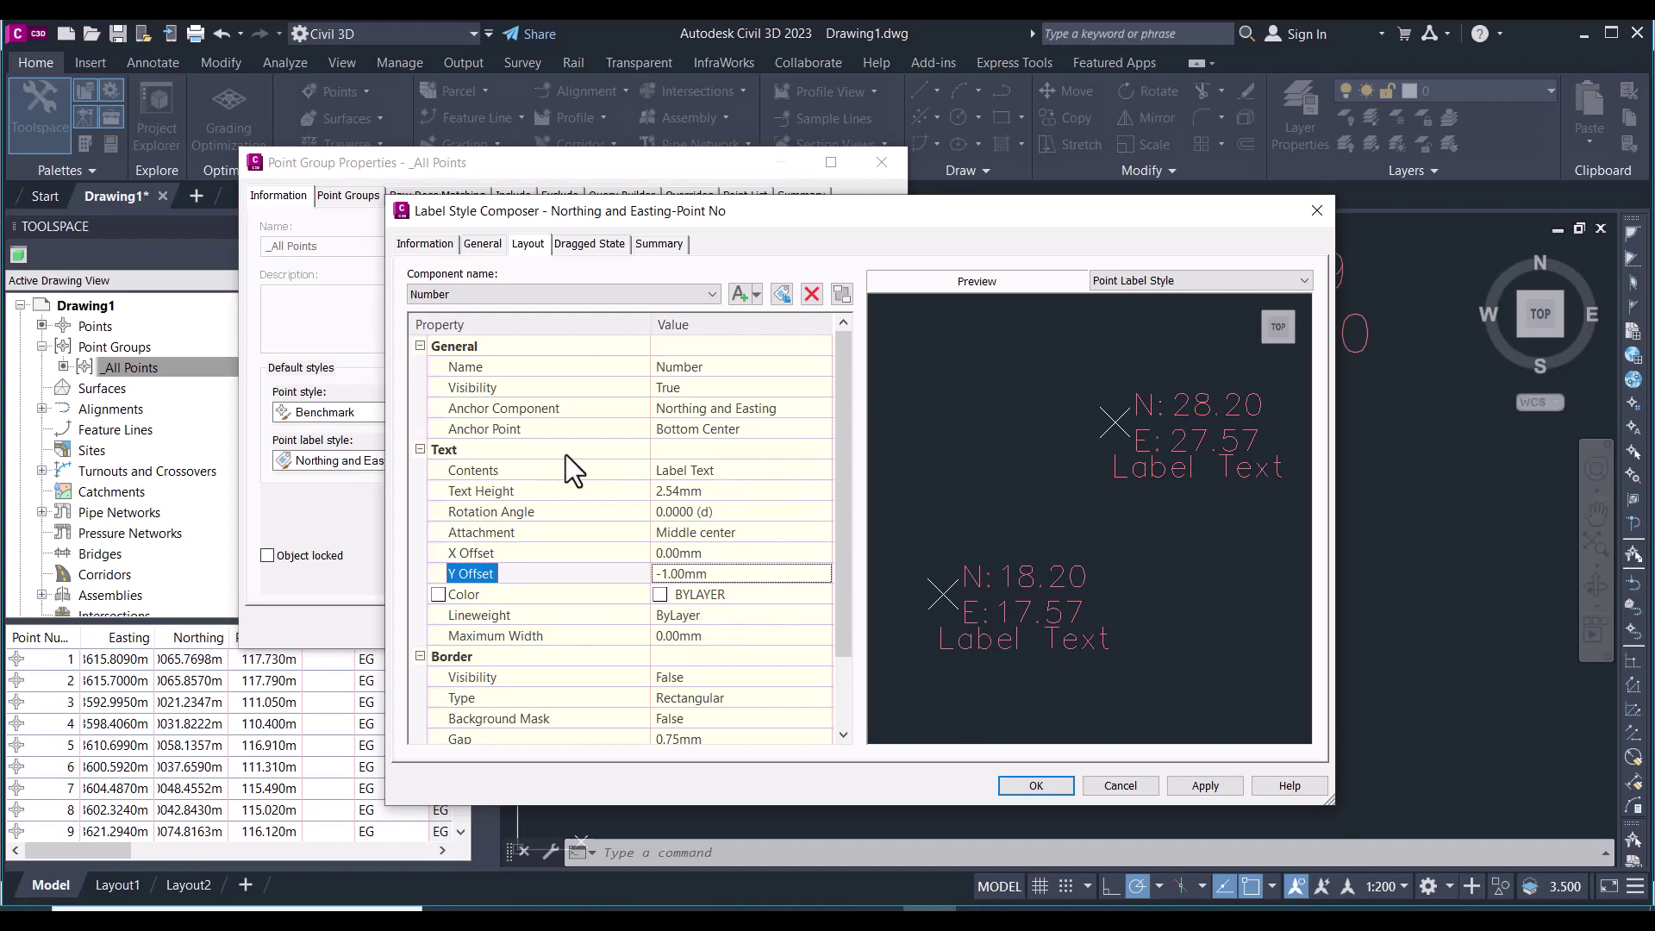
# Replace the Number component's placeholder contents with the Point Number property
pyautogui.click(757, 468)
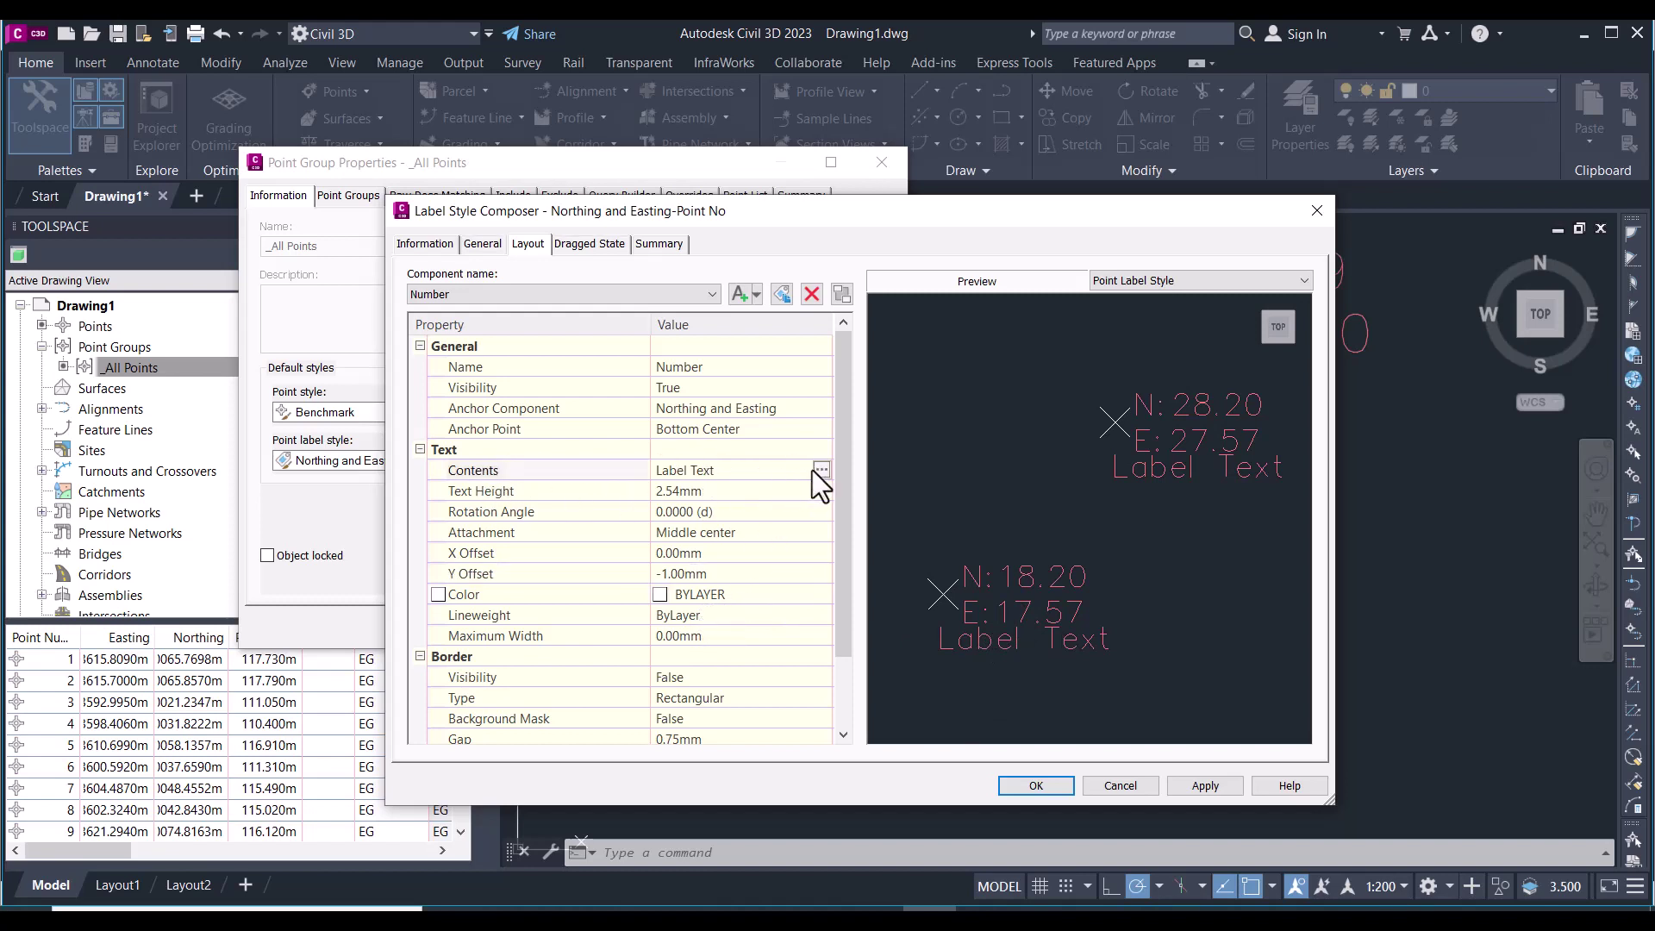
pyautogui.click(820, 469)
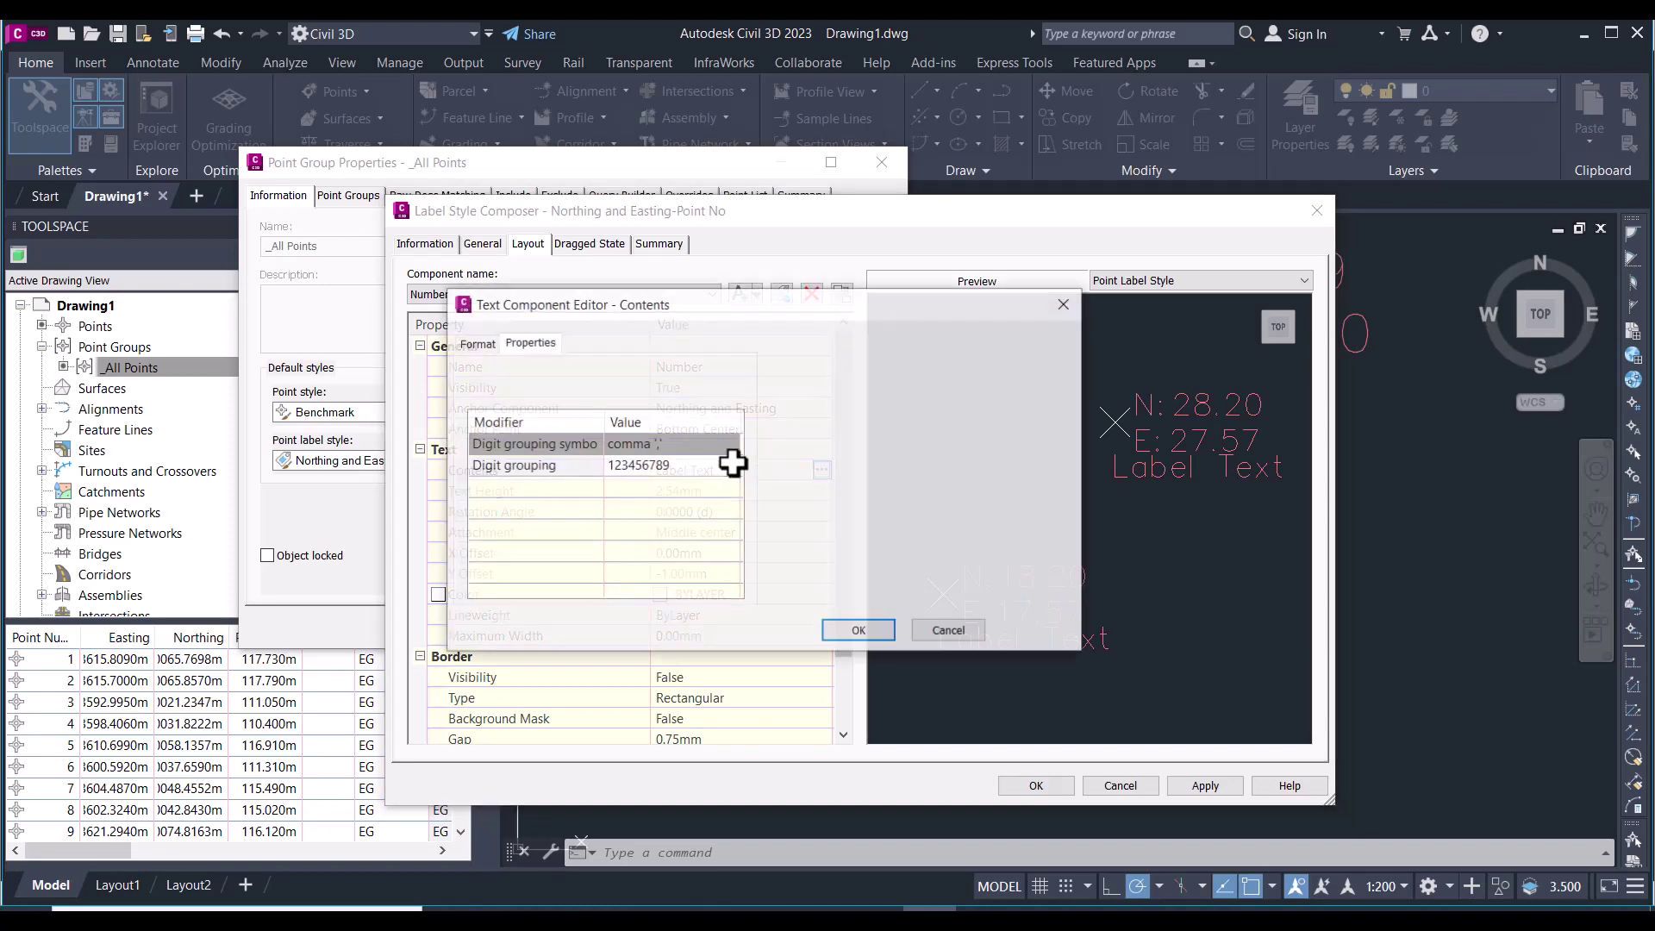
pyautogui.click(532, 390)
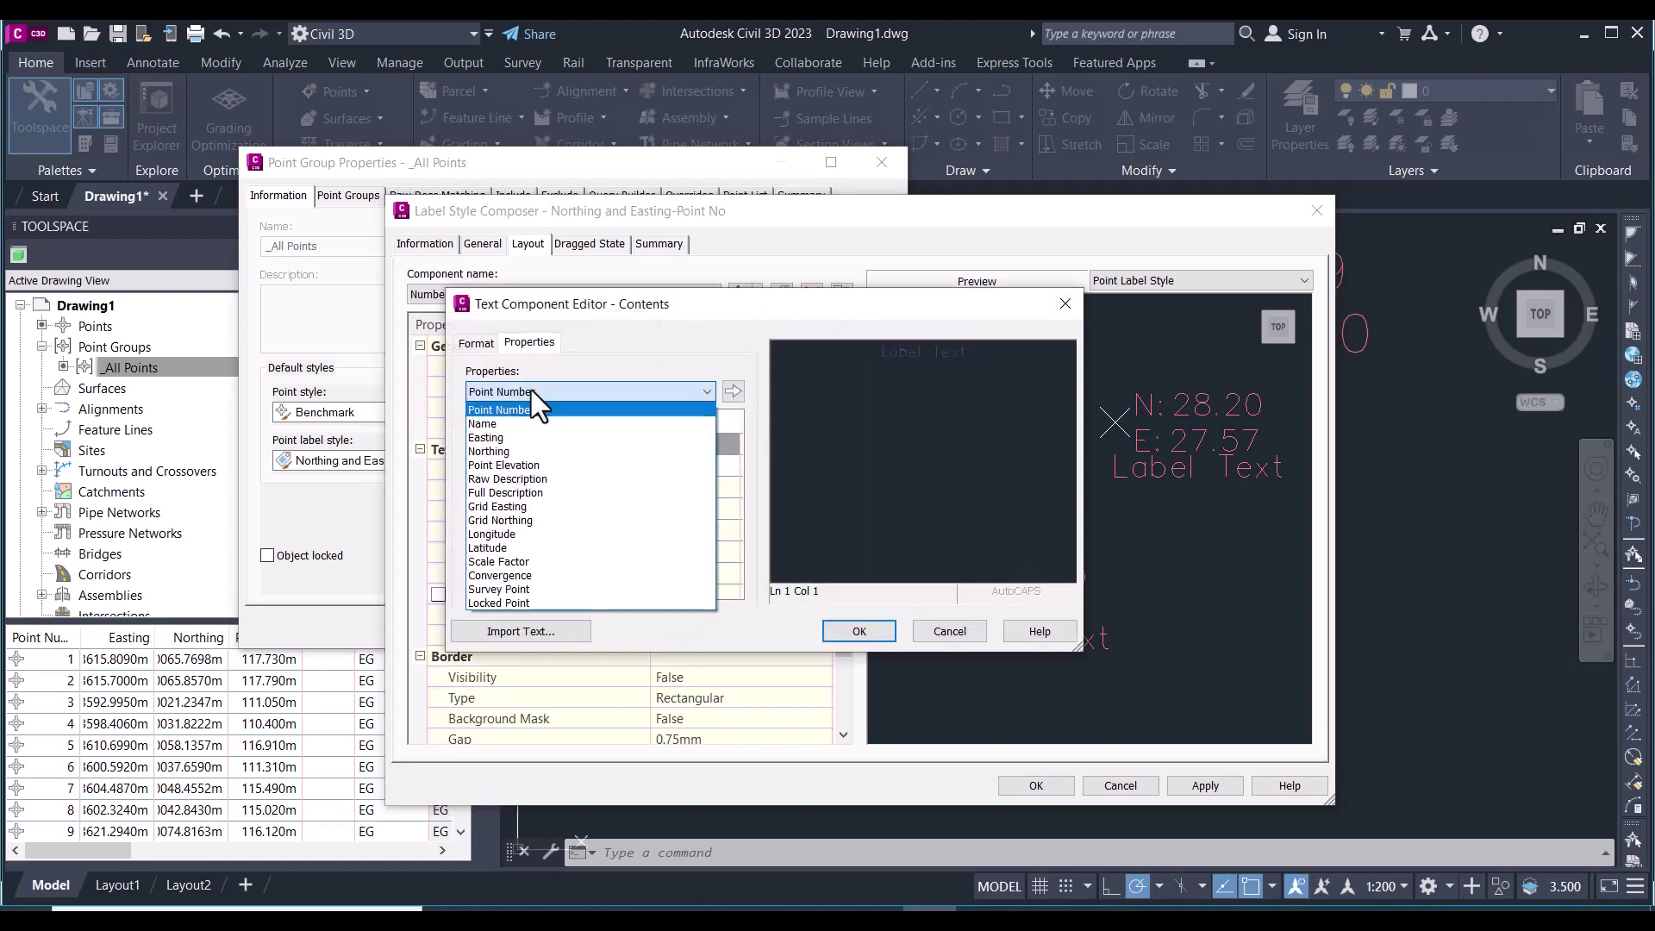
pyautogui.click(499, 411)
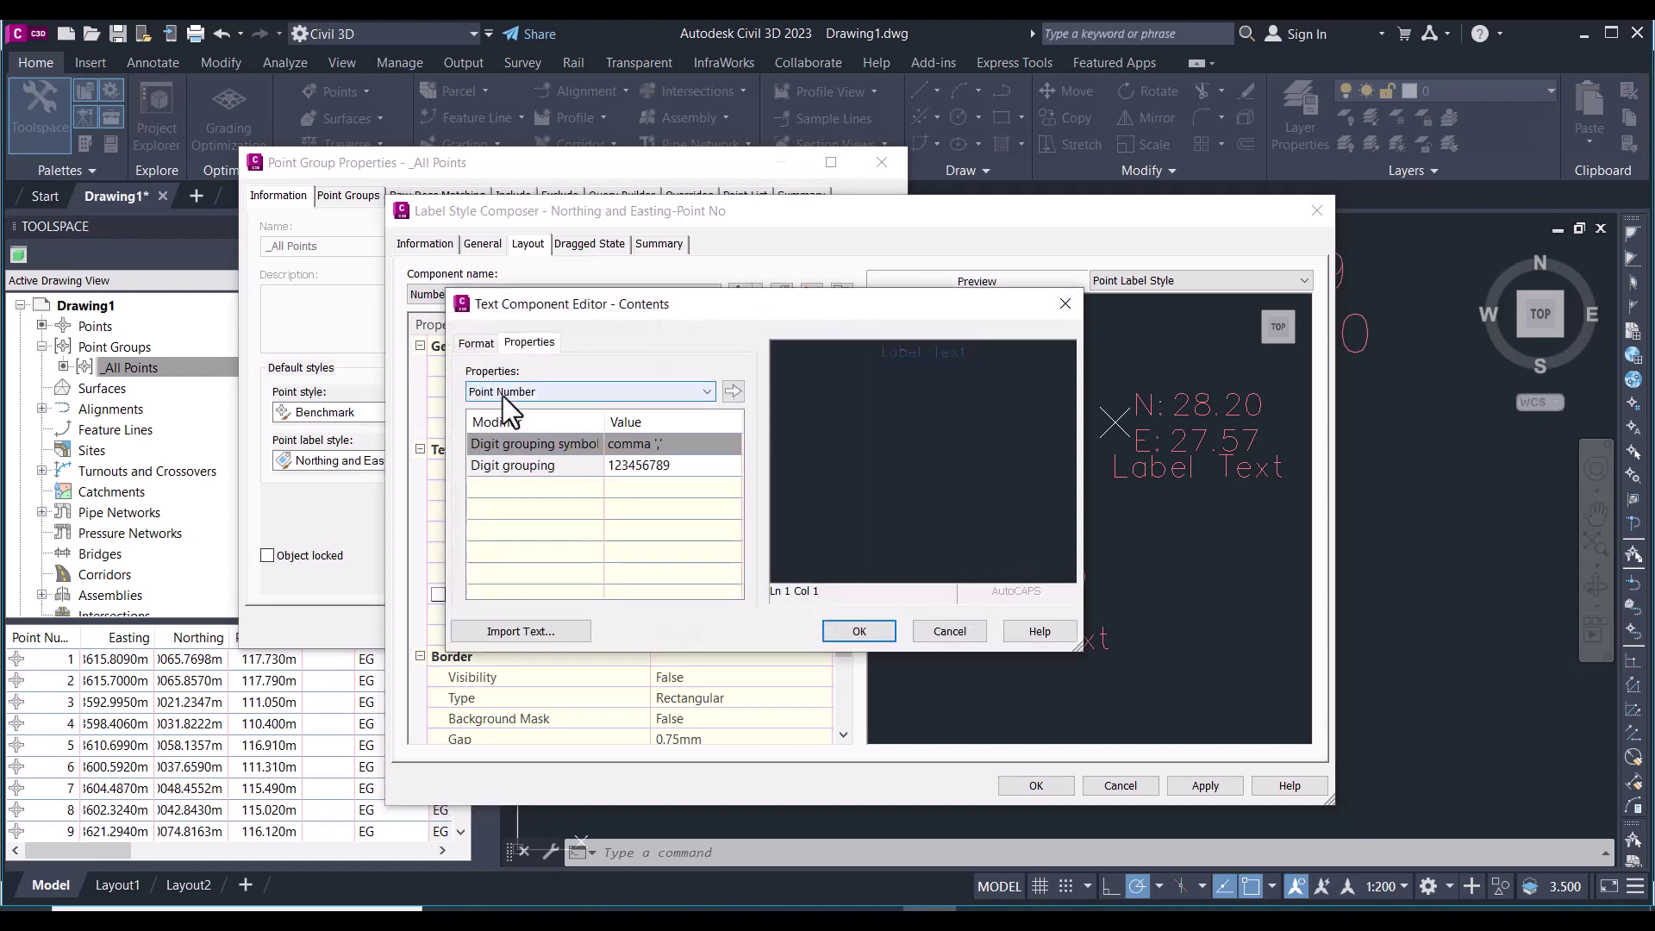
pyautogui.click(733, 392)
pyautogui.moveTo(989, 354); pyautogui.dragTo(1097, 353)
pyautogui.press('Delete')
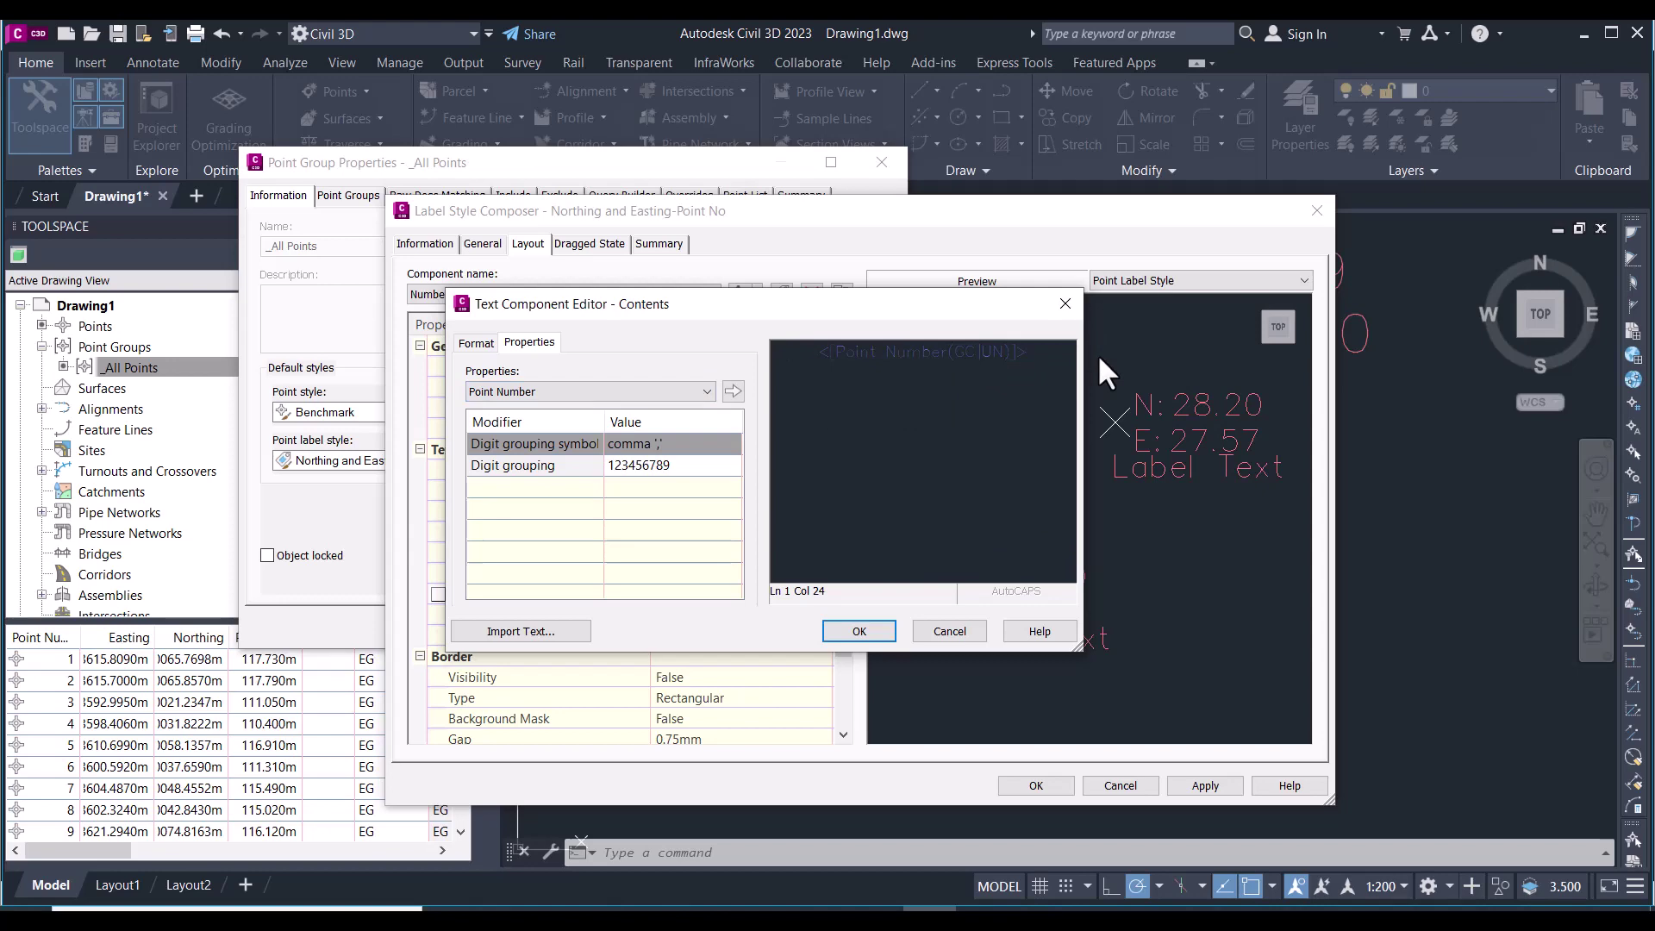
pyautogui.click(870, 632)
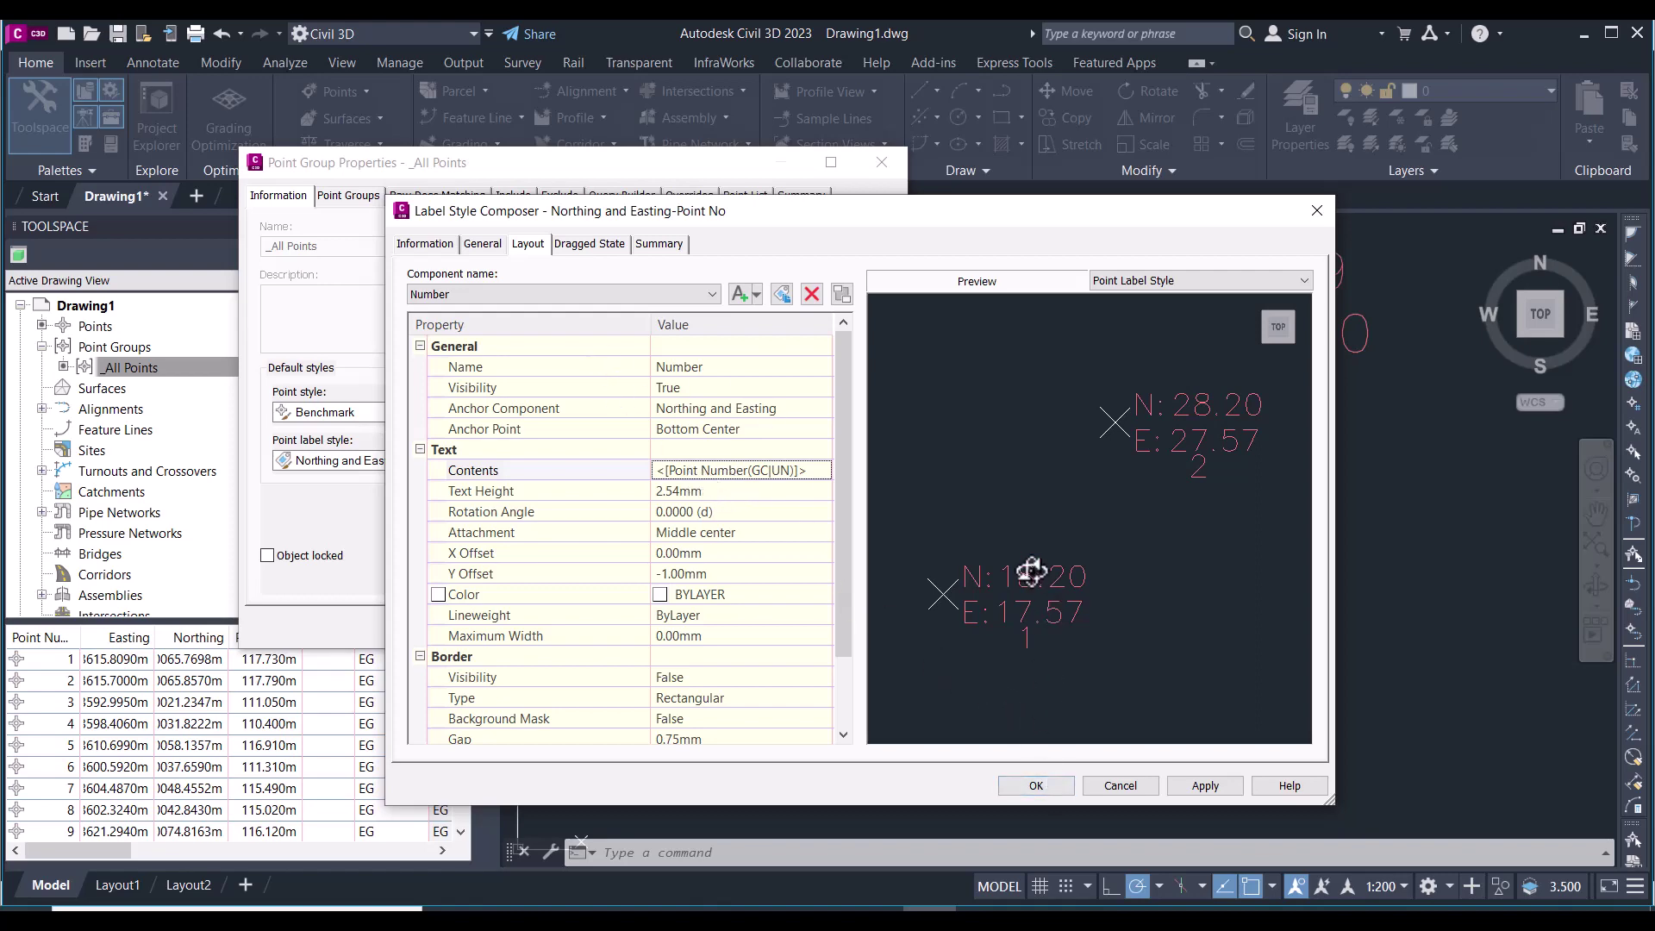
# Save the new label style and apply it to the _All Points point group
pyautogui.click(1037, 786)
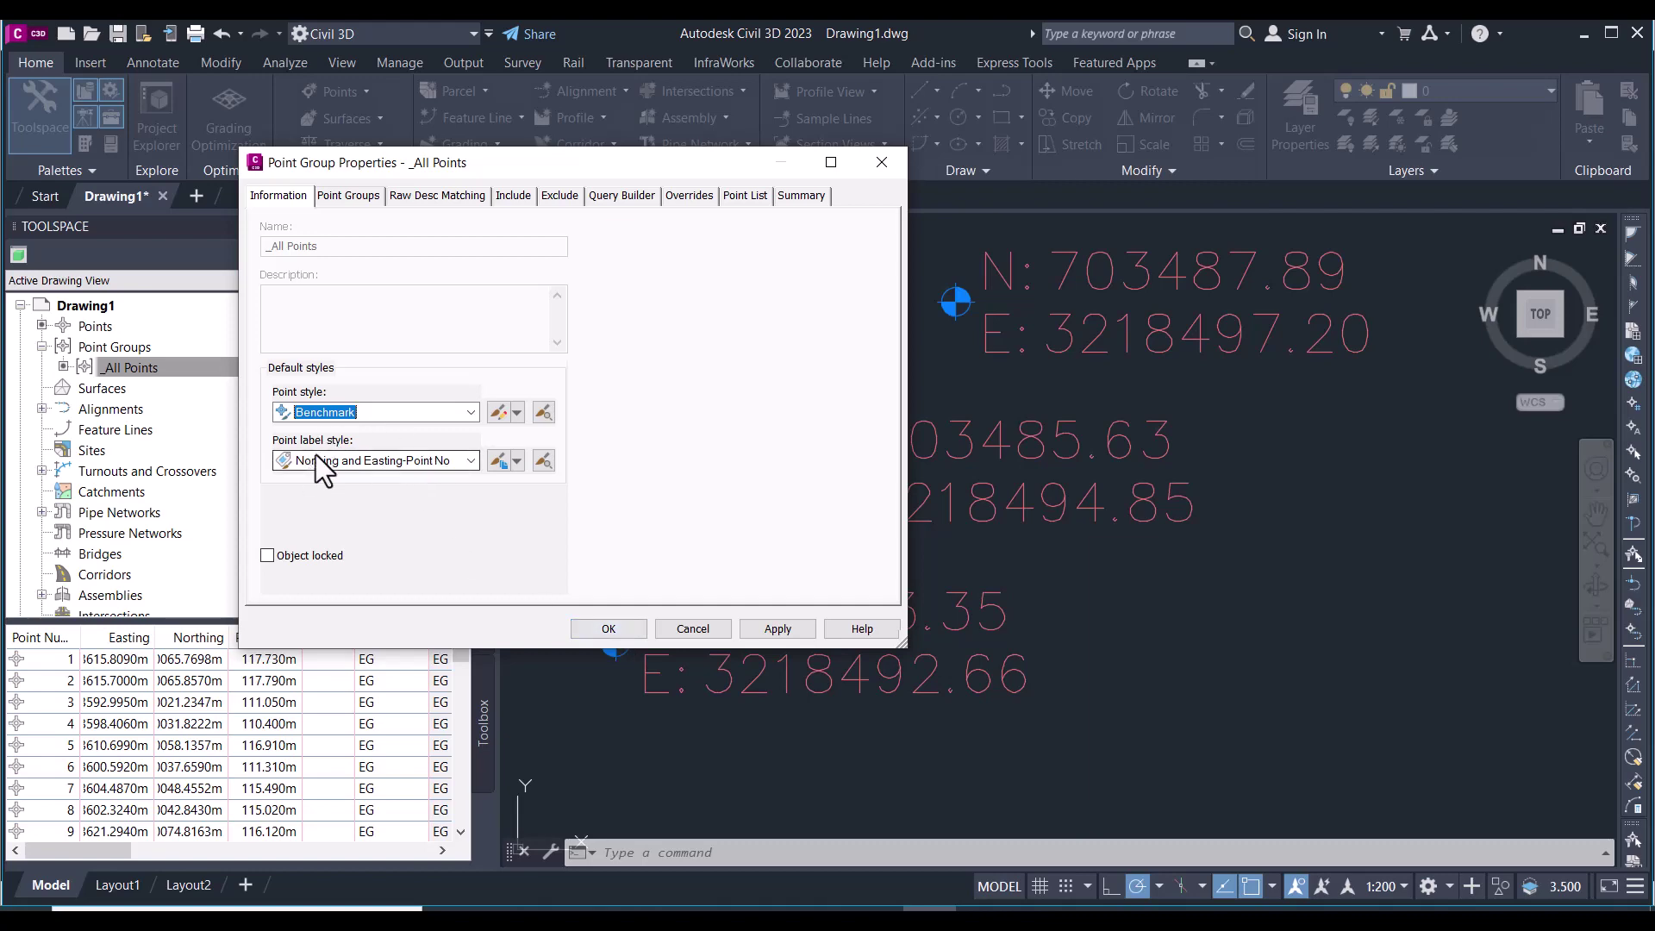
pyautogui.click(624, 632)
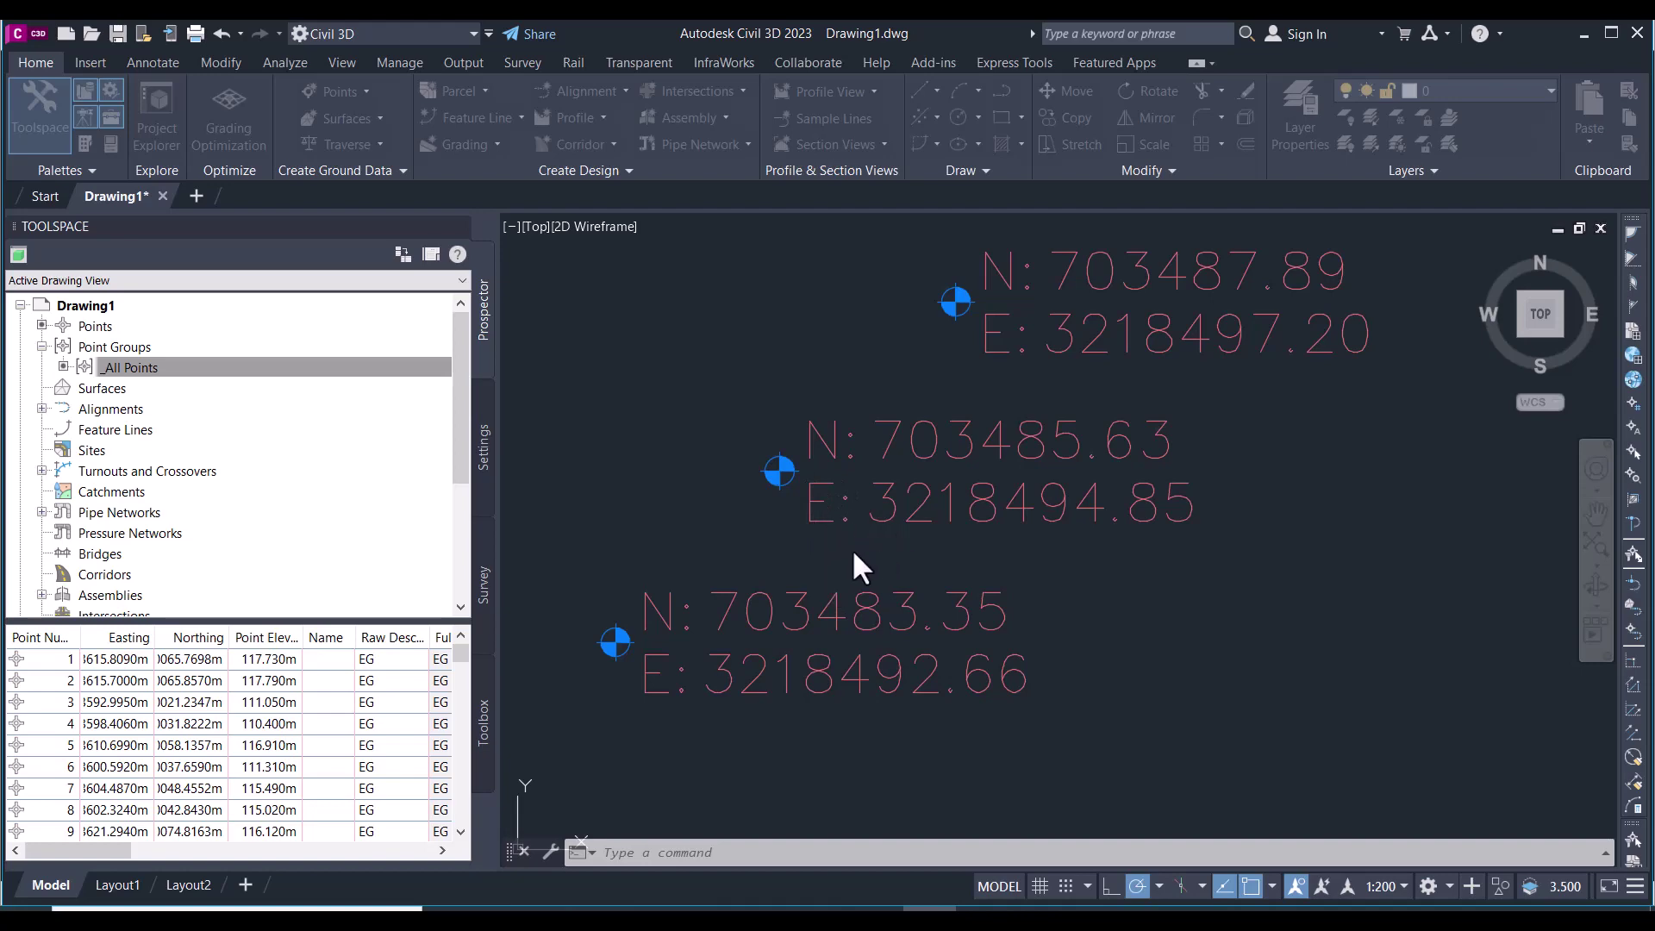
pyautogui.press('Escape')
pyautogui.press('Escape')
pyautogui.press('Escape')
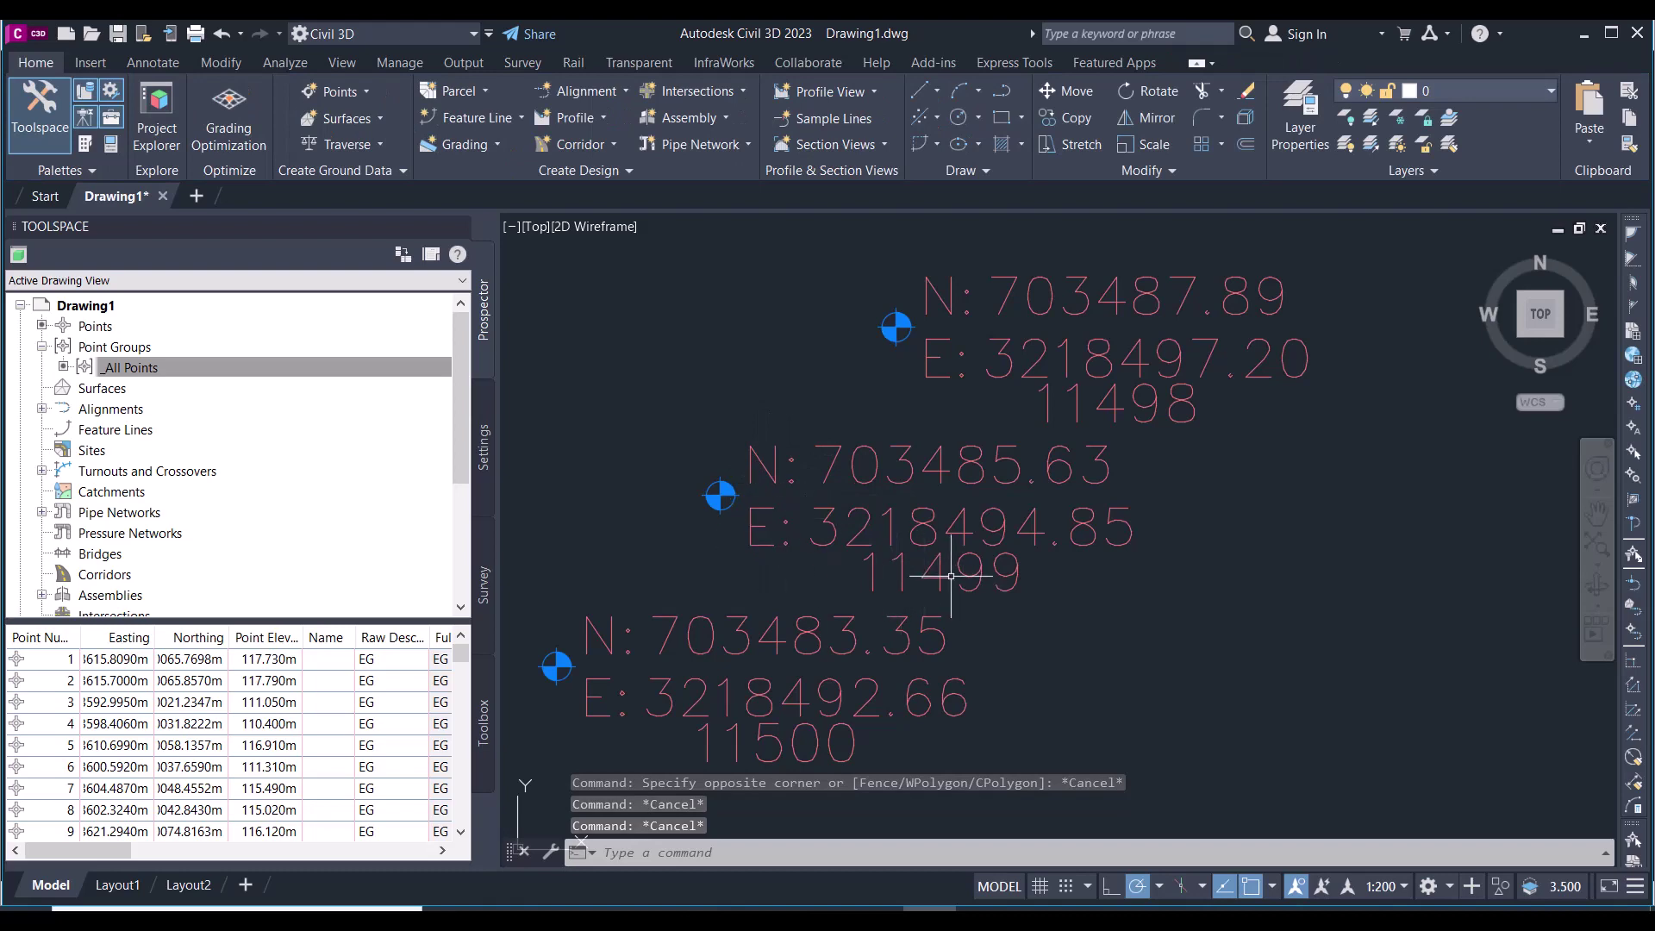
# Check the northing, easting and point number labels across the drawing's points, including points 11498 to 11500 up close
pyautogui.scroll(-4, 951, 575)
pyautogui.scroll(-3, 915, 556)
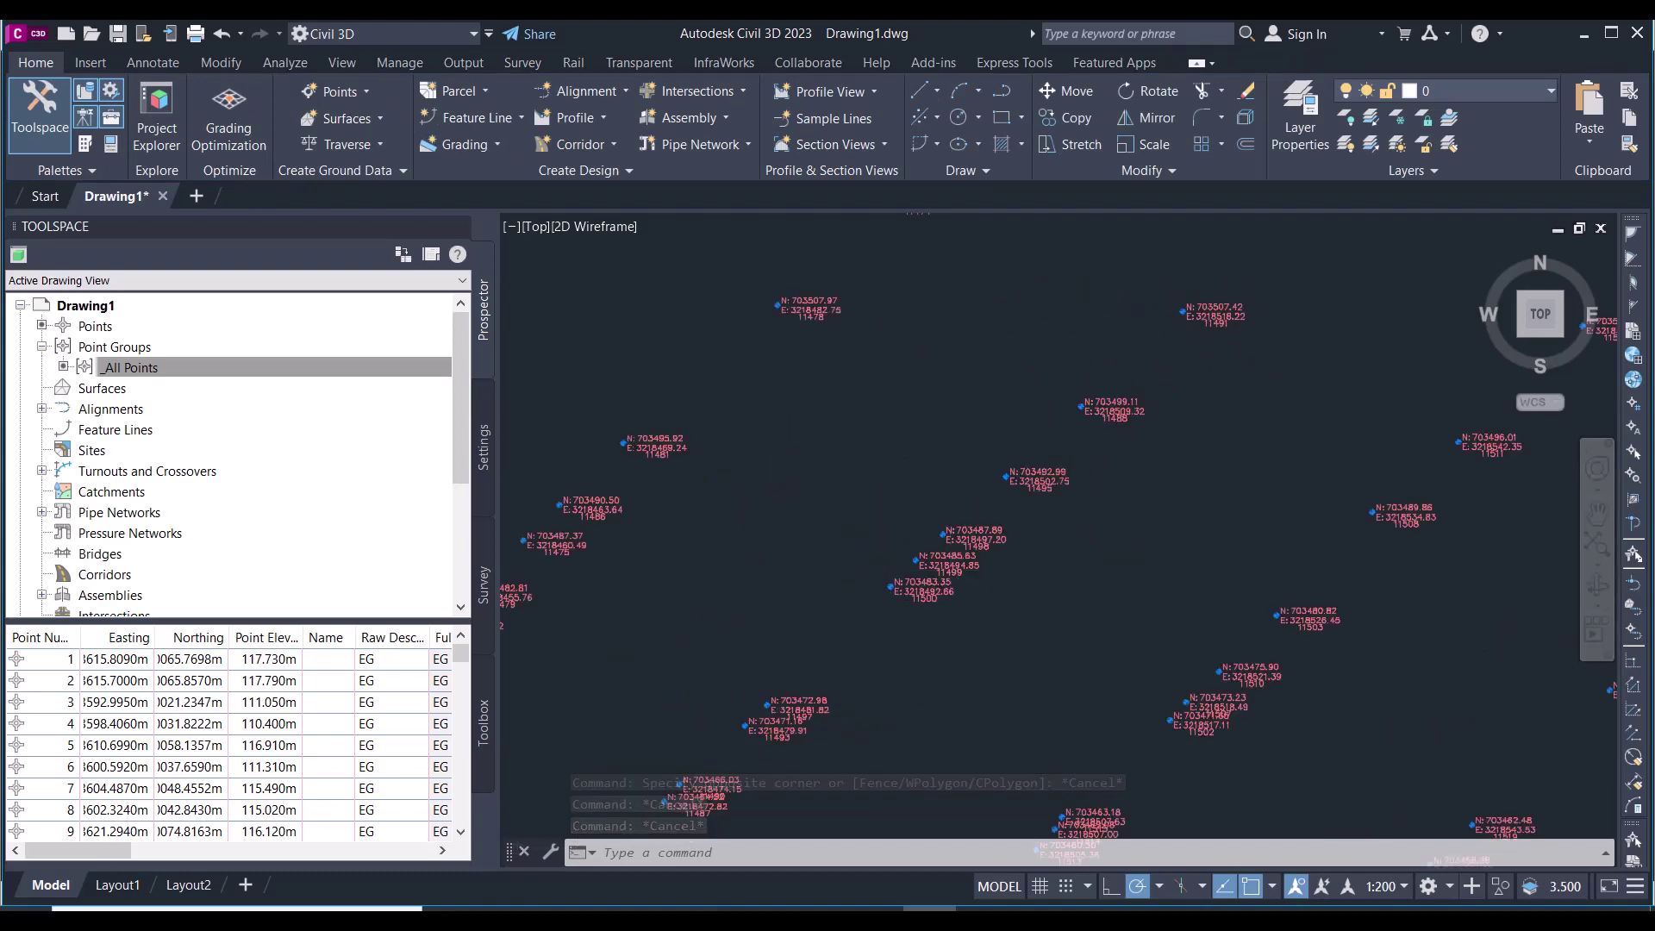
pyautogui.scroll(3, 915, 556)
pyautogui.scroll(4, 915, 556)
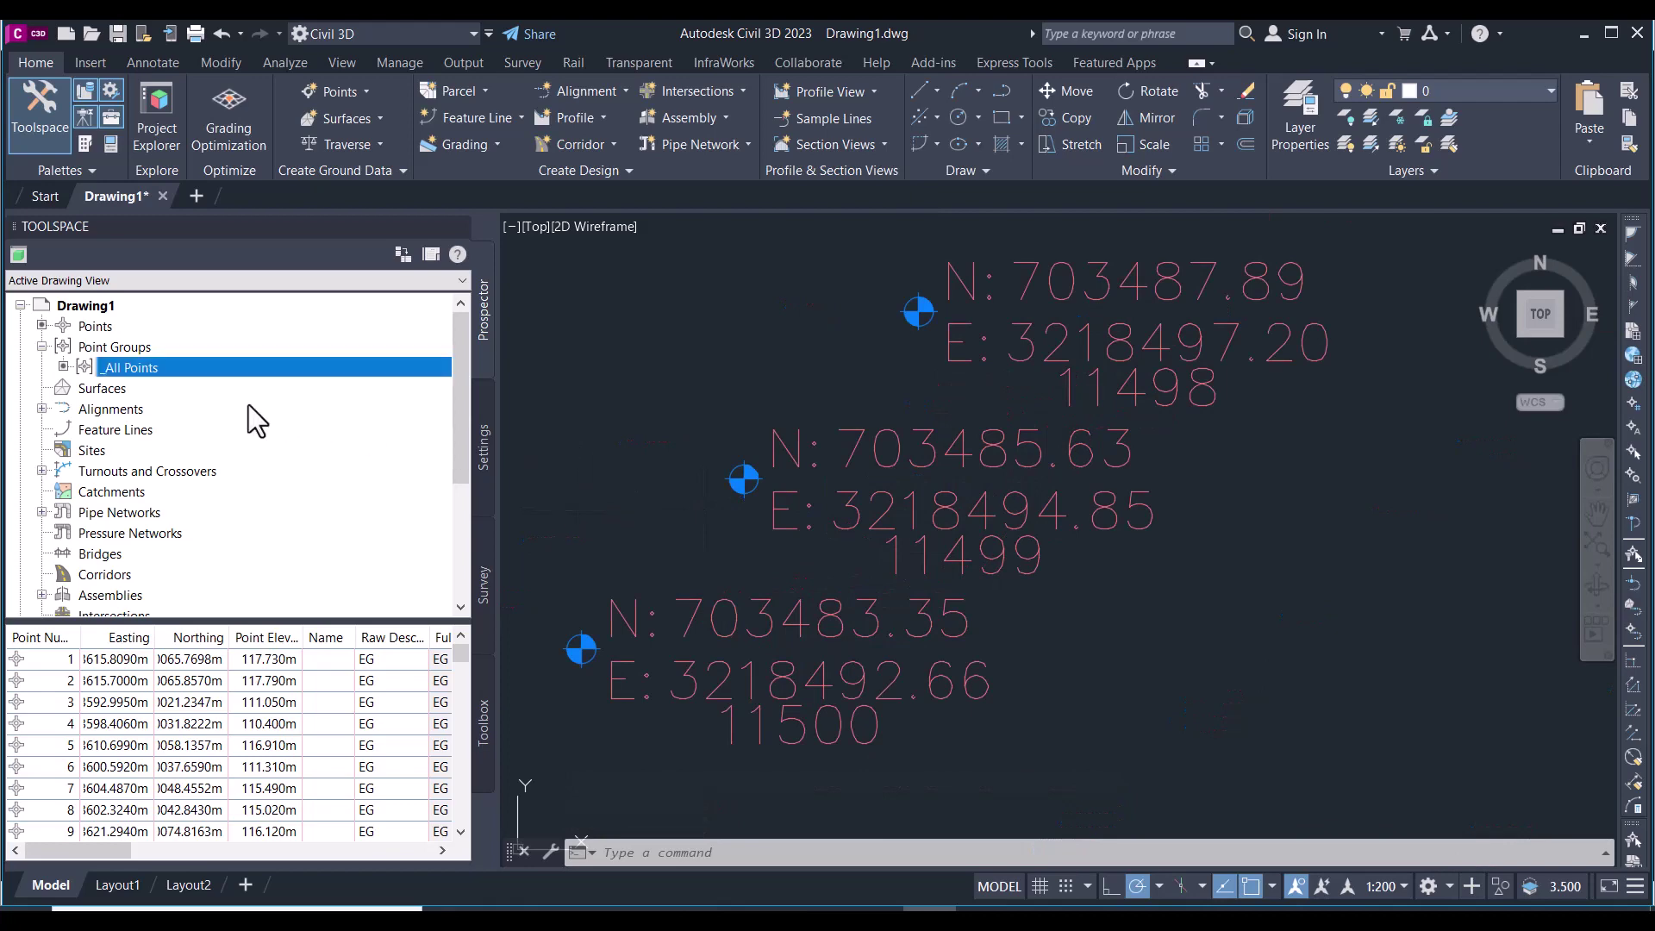
# Review the point label style and its create, copy and edit options in the _All Points group's properties
pyautogui.rightClick(152, 369)
pyautogui.click(254, 378)
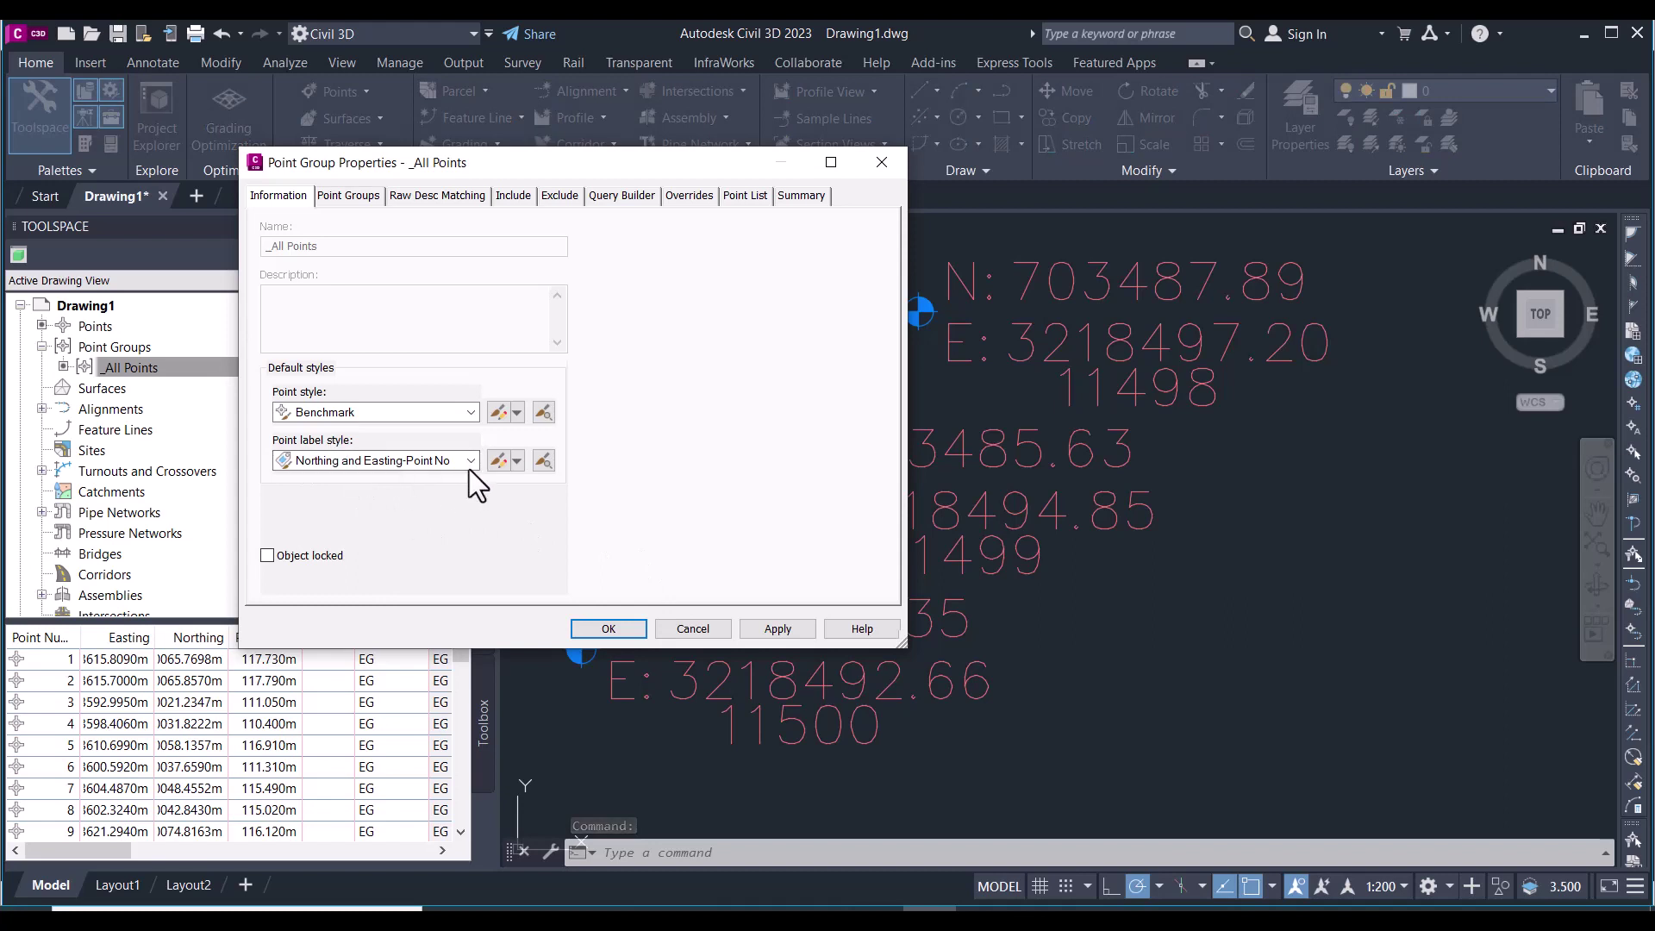
pyautogui.click(507, 463)
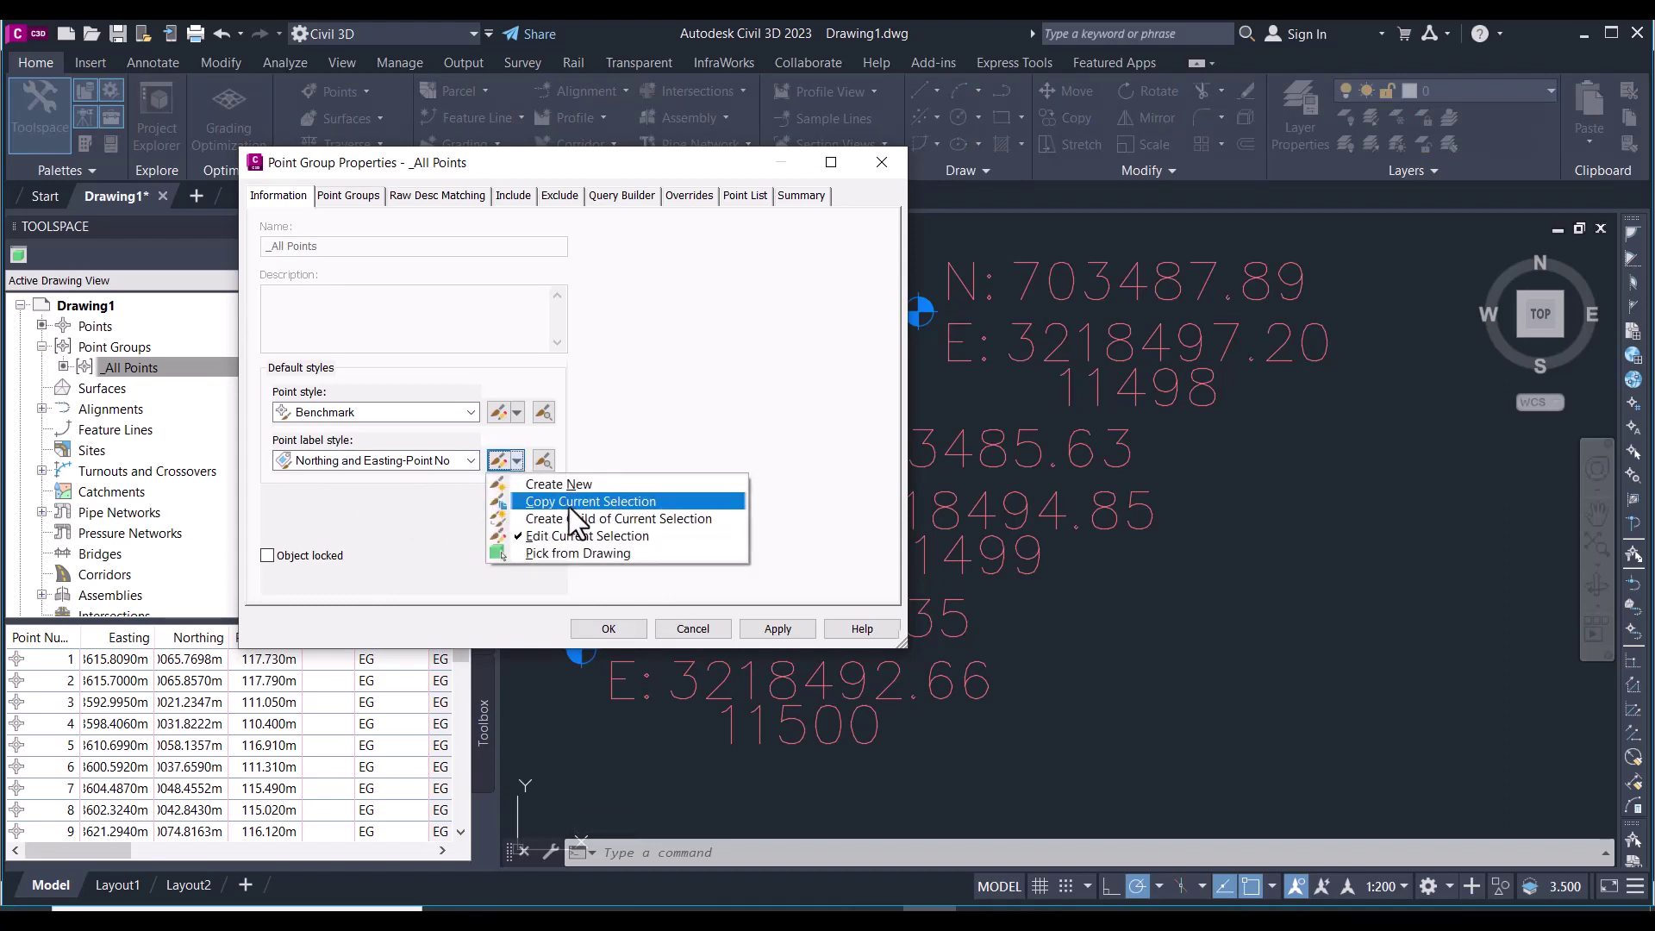
pyautogui.click(439, 504)
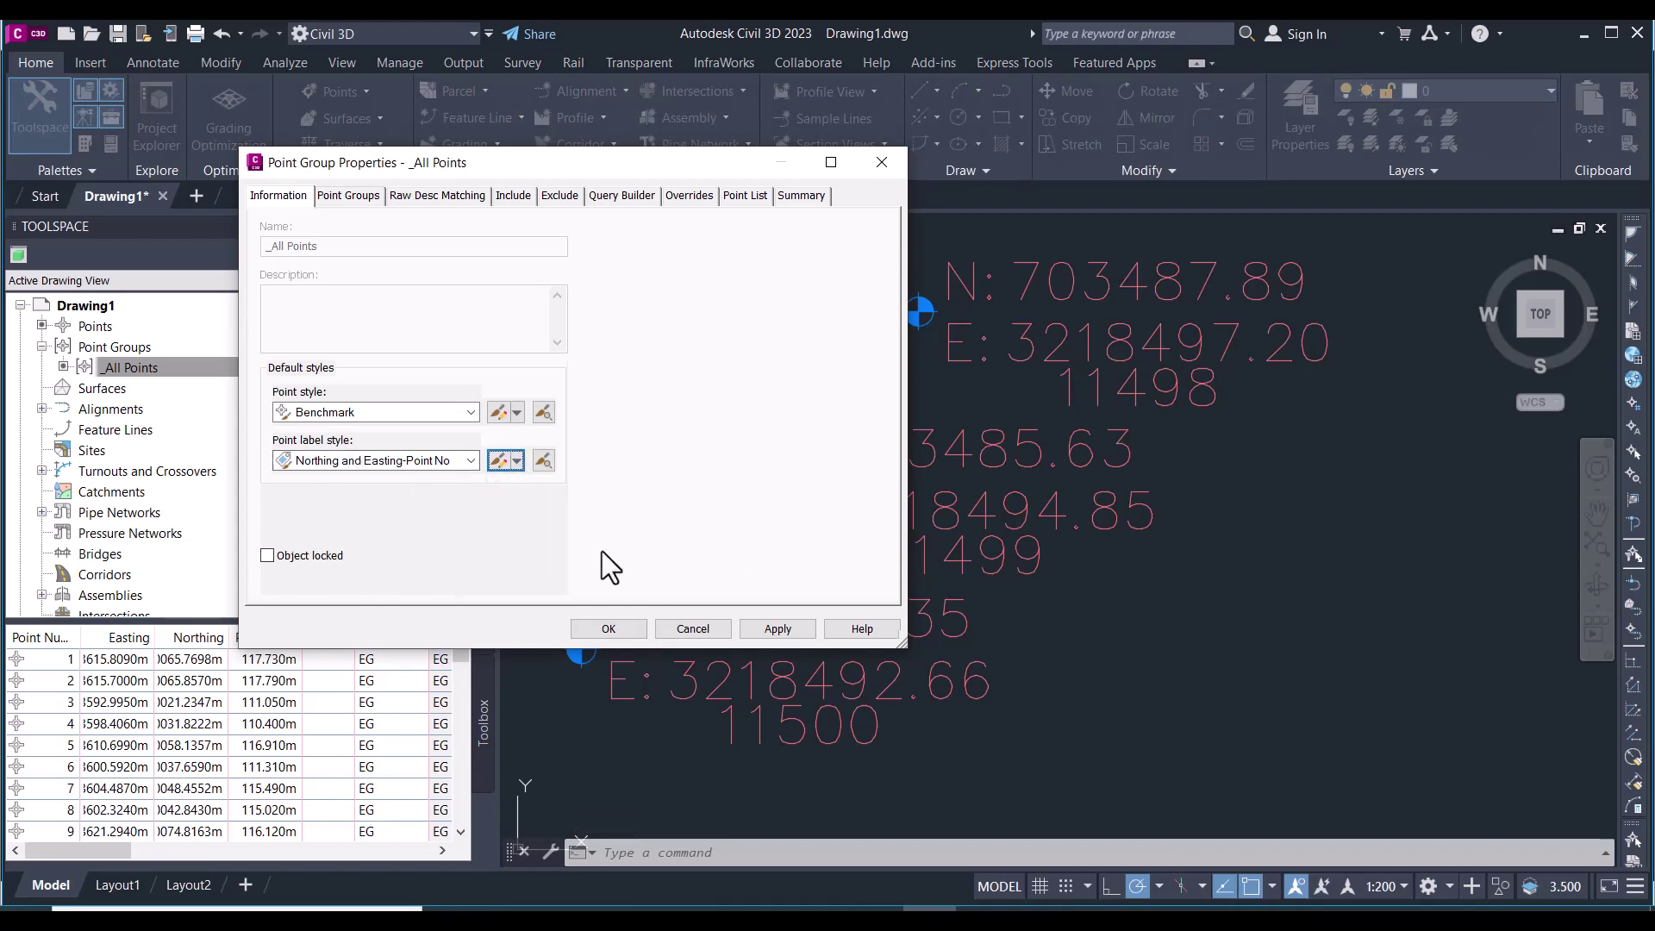
pyautogui.click(693, 628)
pyautogui.scroll(-2, 908, 543)
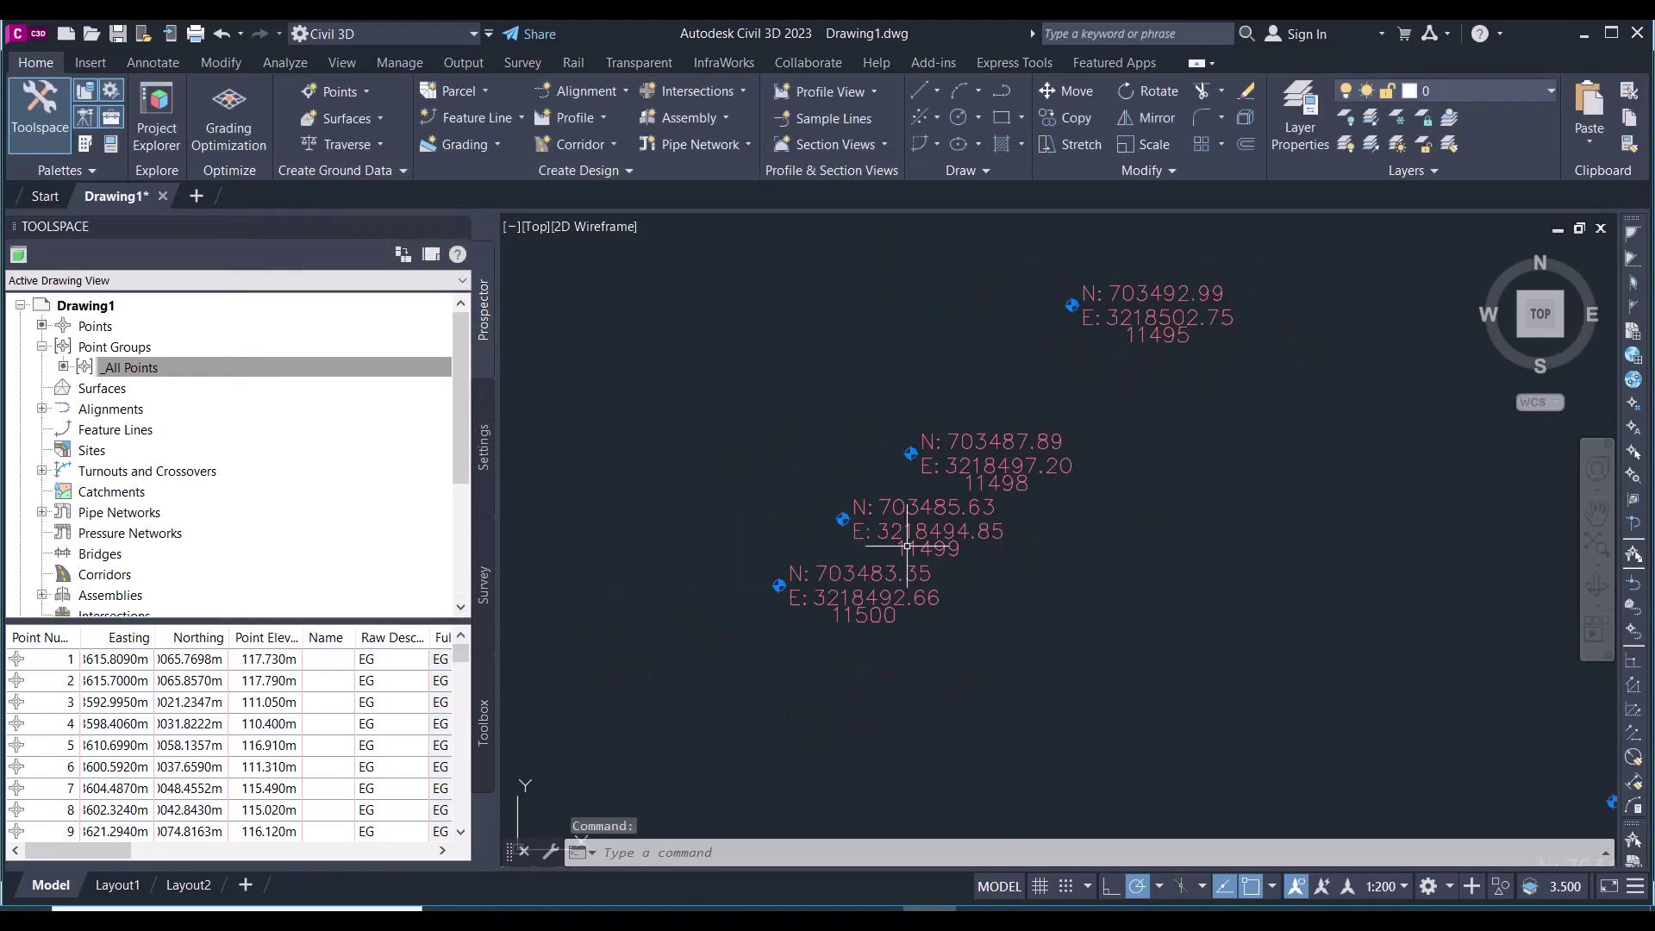
pyautogui.scroll(3, 899, 486)
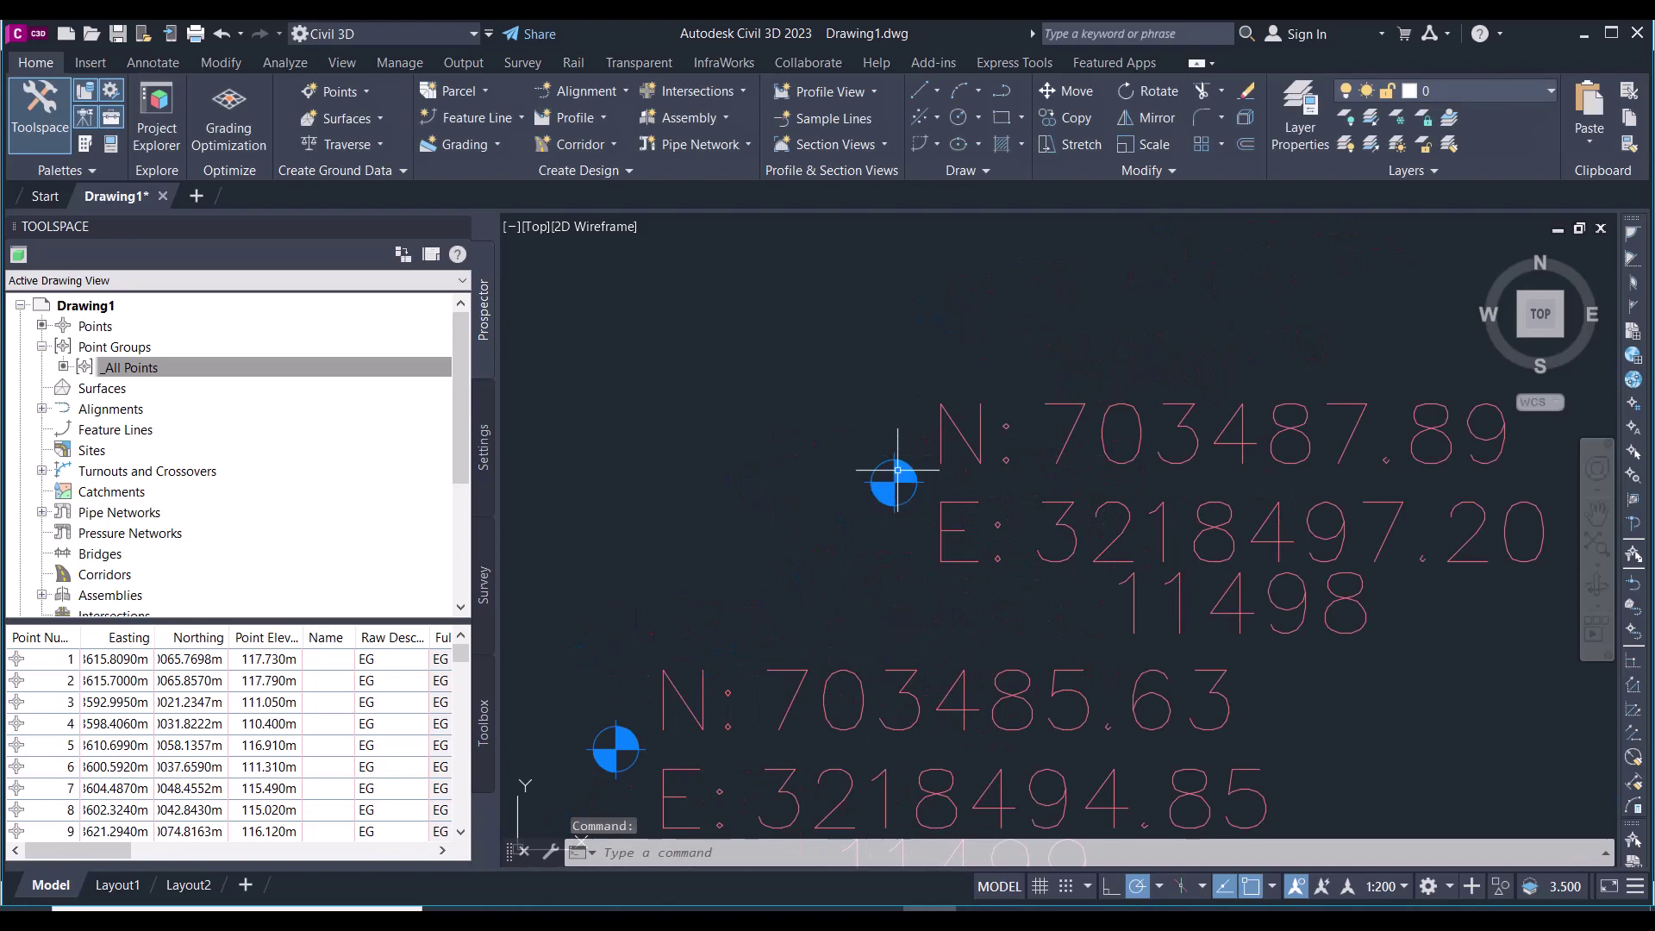
pyautogui.scroll(-2, 904, 431)
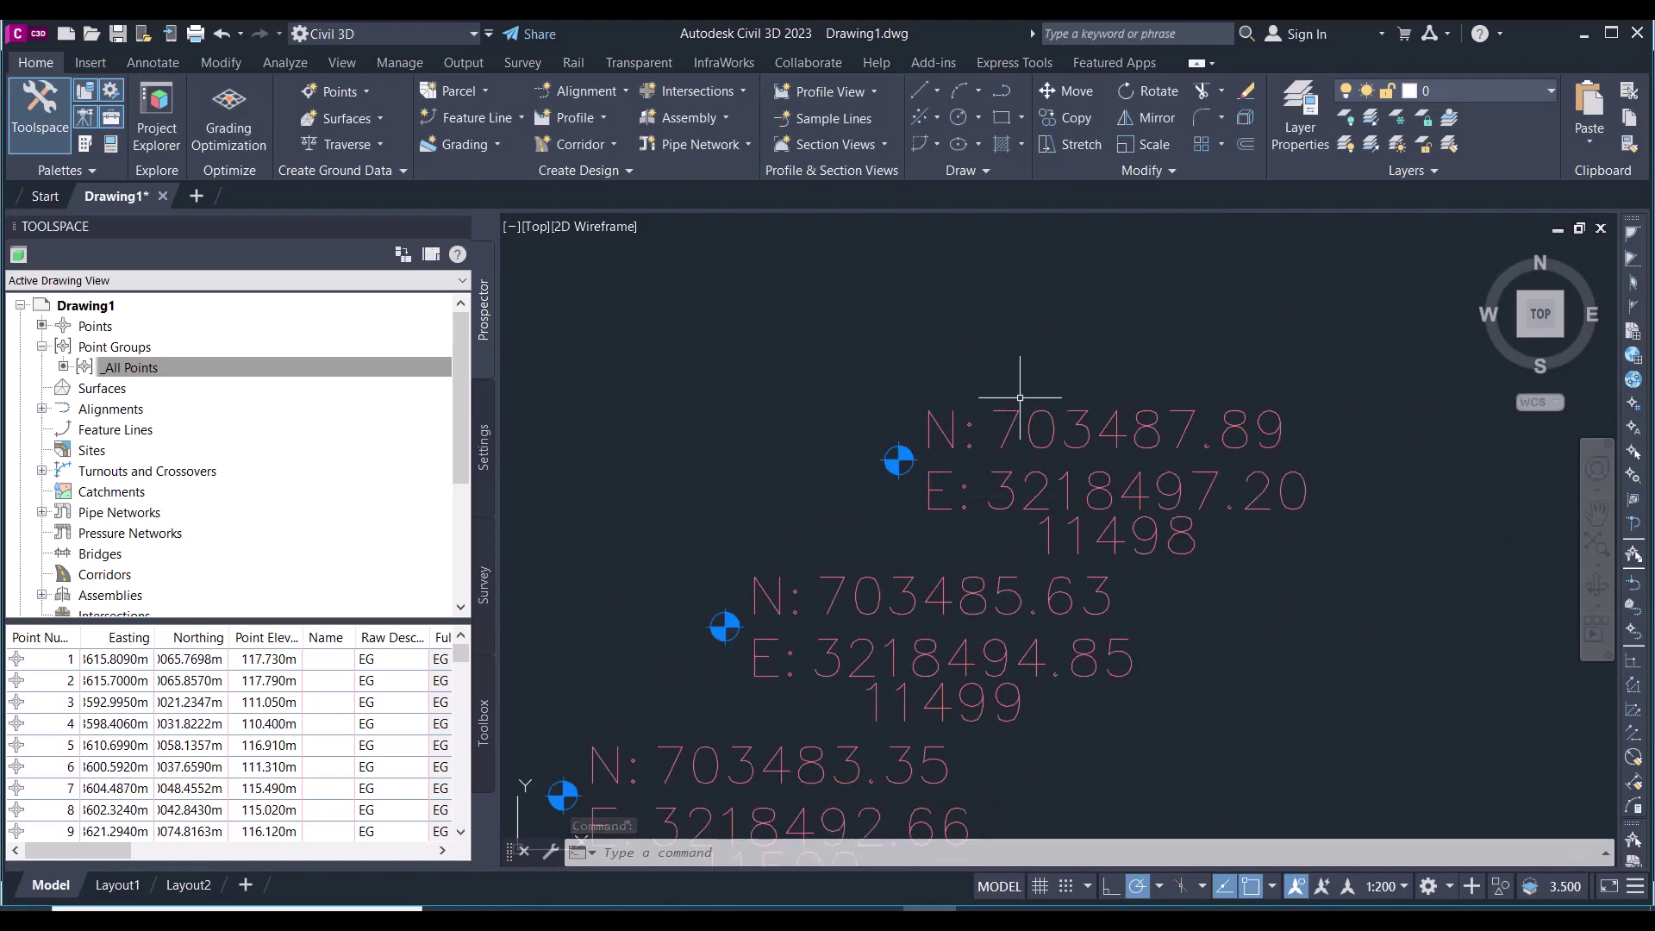
pyautogui.scroll(-2, 1025, 446)
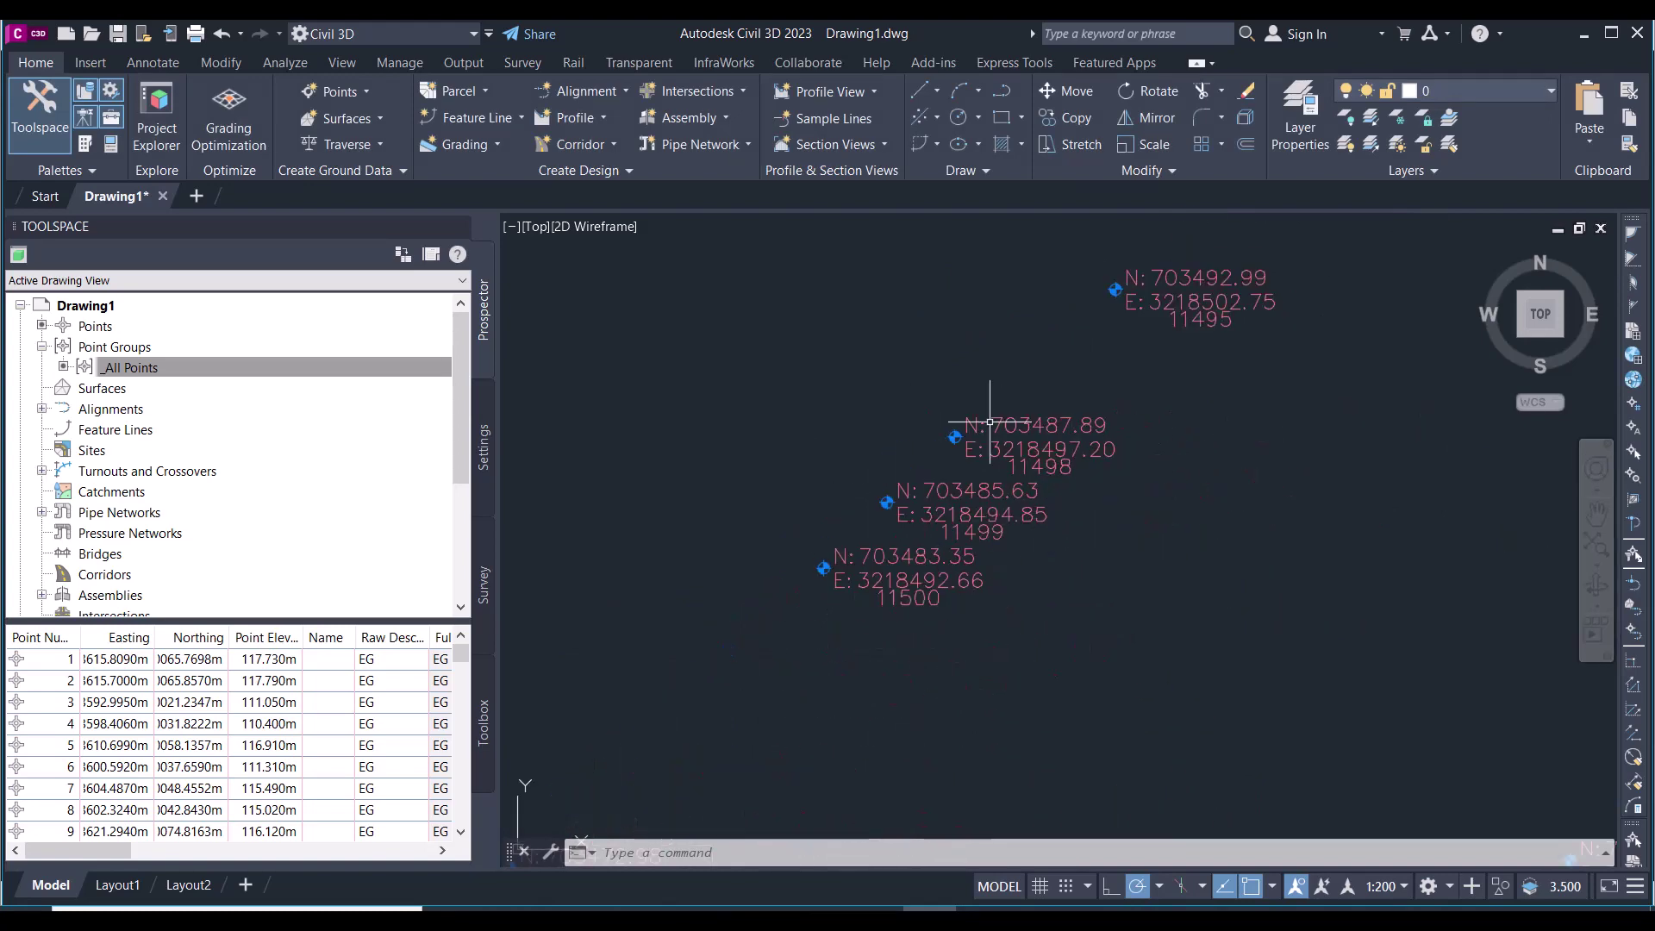